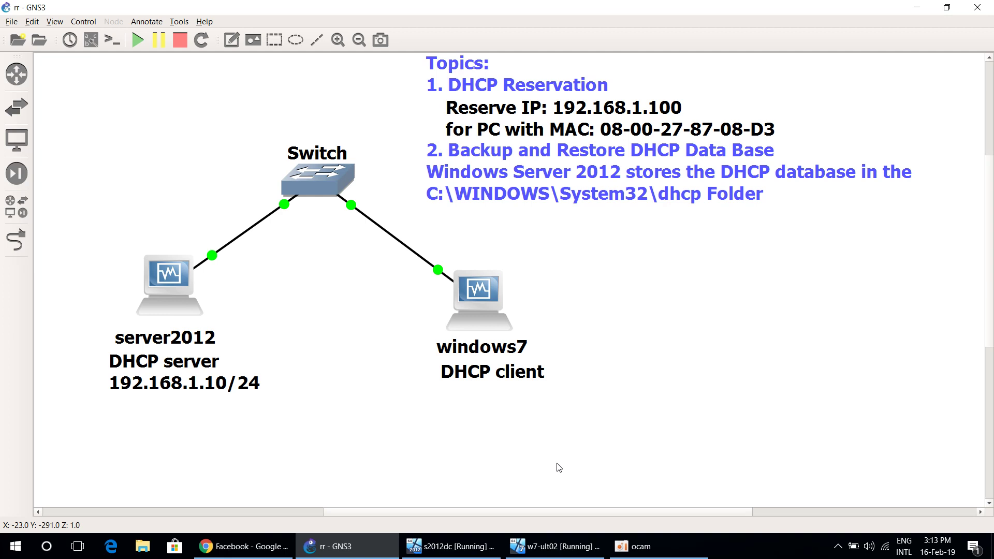
# - Switch to the w7-ult02 virtual machine and check the IPv4 and physical addresses in the Local Area Connection details
pyautogui.click(576, 550)
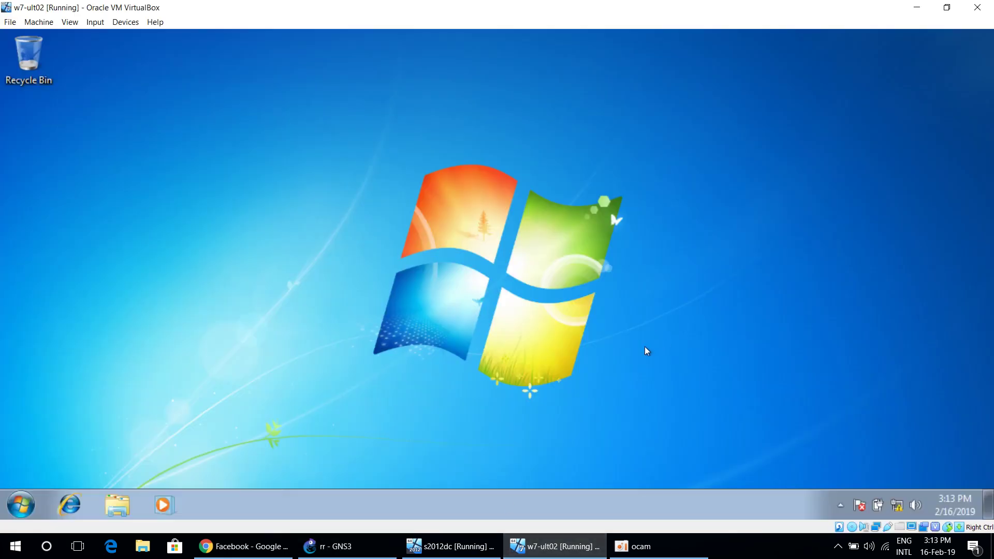
pyautogui.rightClick(897, 506)
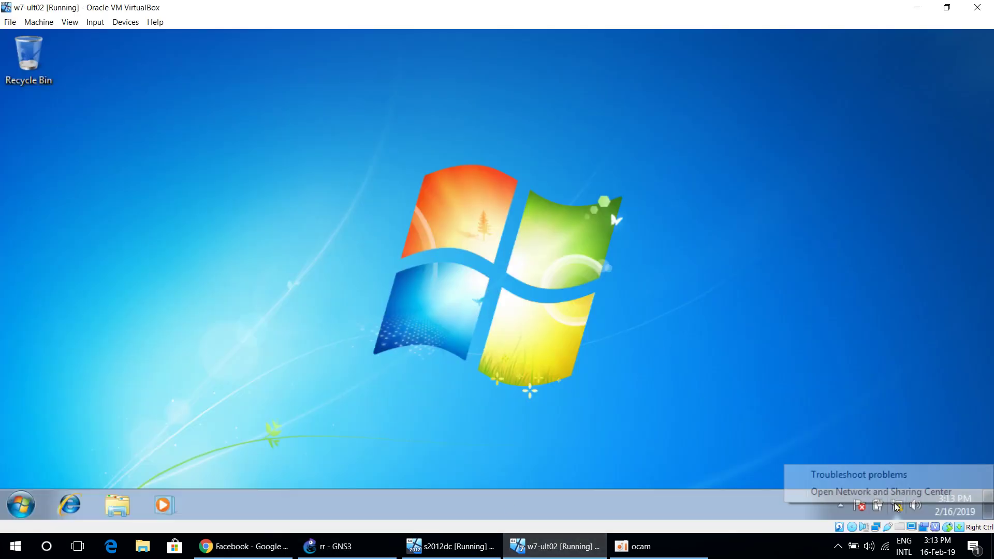
pyautogui.click(880, 491)
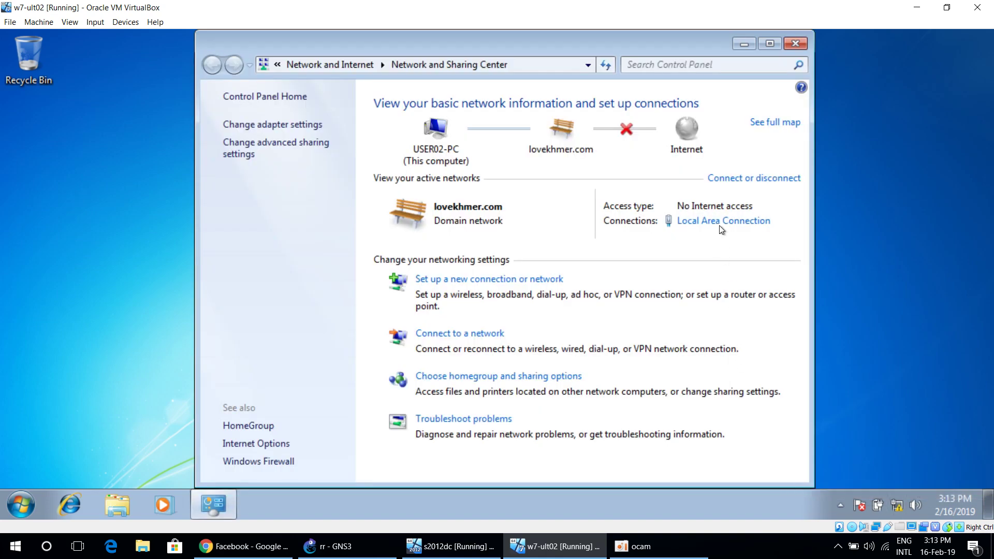
pyautogui.click(722, 228)
pyautogui.click(415, 259)
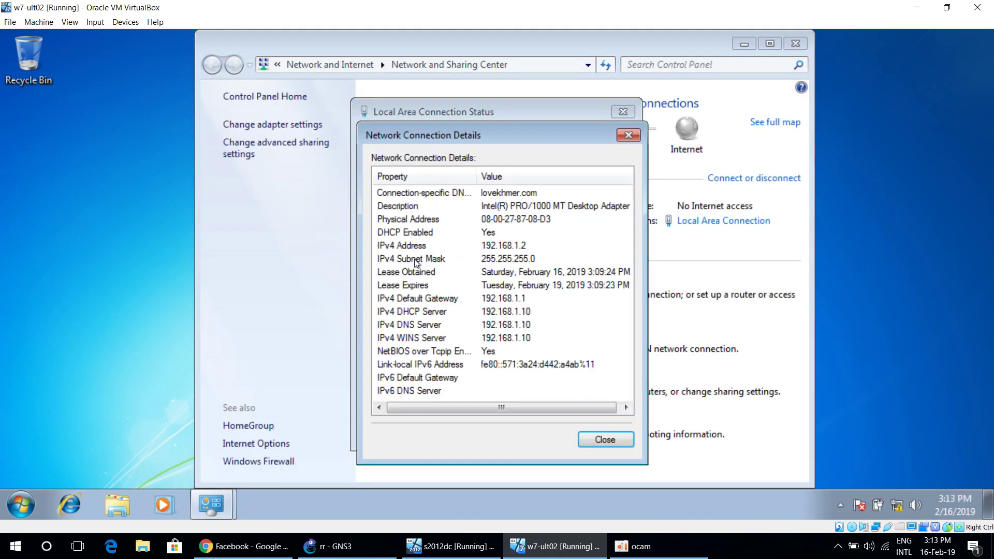
pyautogui.click(487, 248)
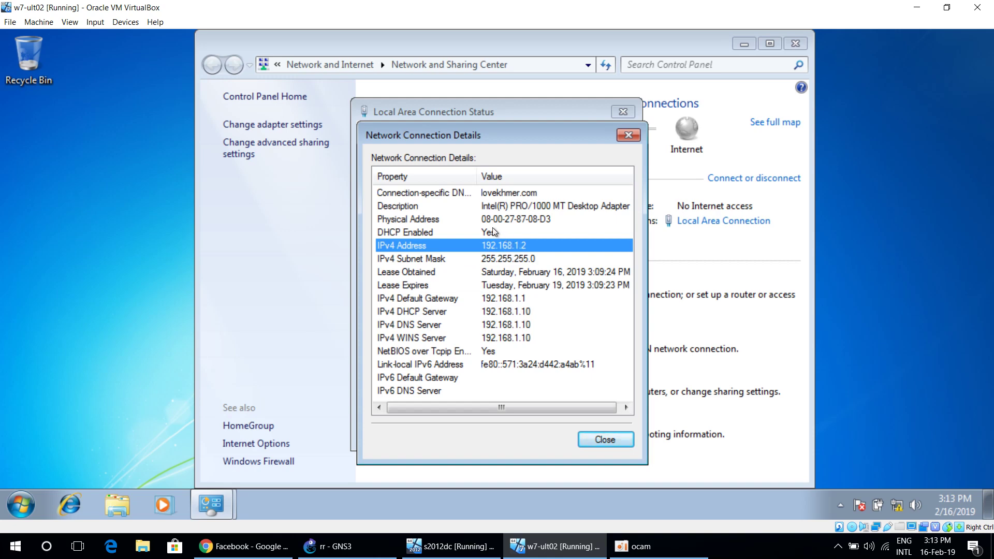
pyautogui.click(508, 218)
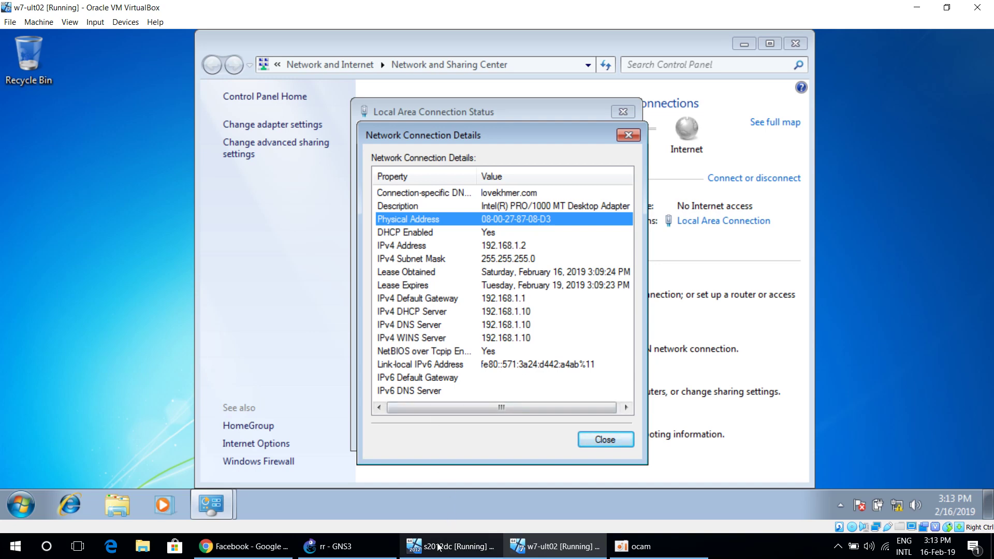
# - Compare the Windows 7 client's connection details with the DHCP reservation notes in GNS3, and close the connection dialogs
pyautogui.click(372, 548)
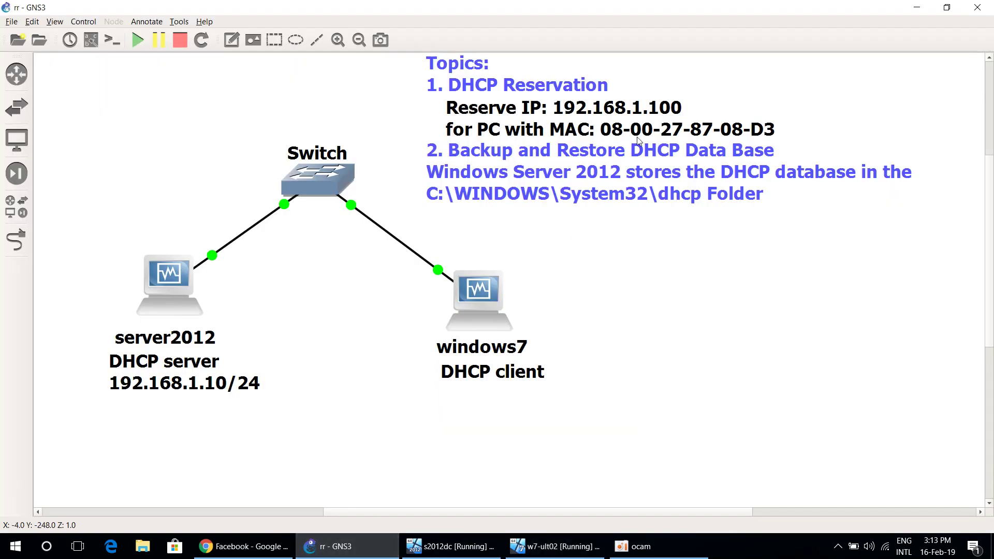
pyautogui.click(565, 554)
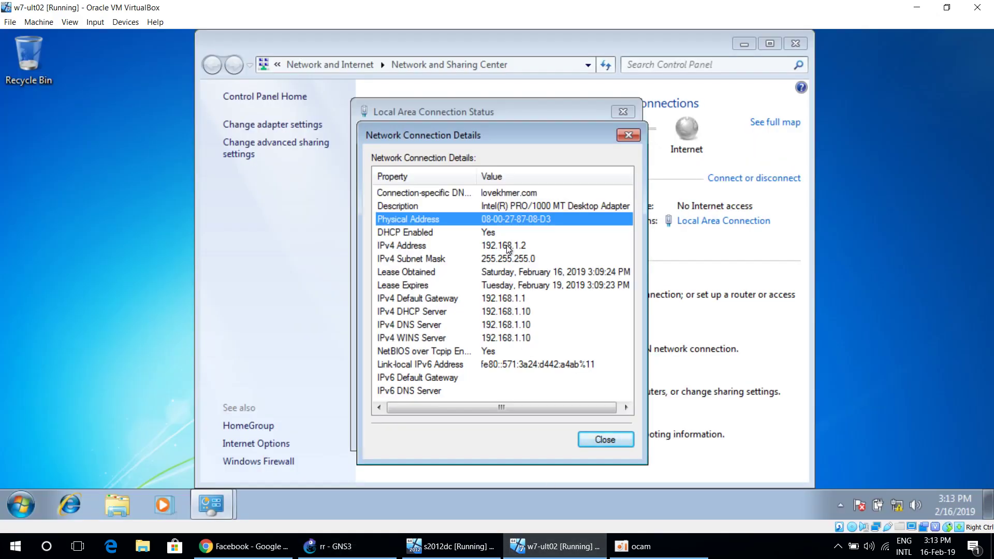
pyautogui.click(506, 245)
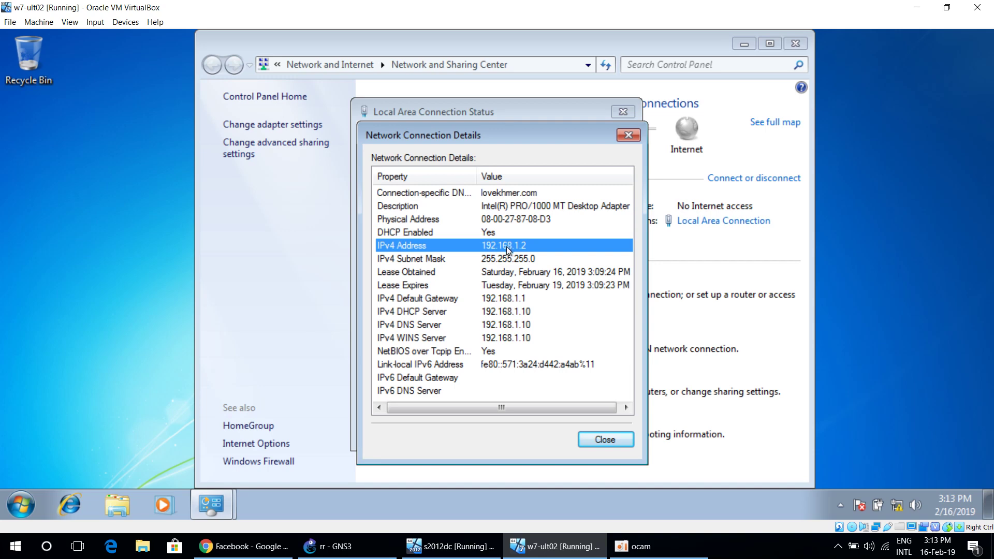
pyautogui.click(361, 553)
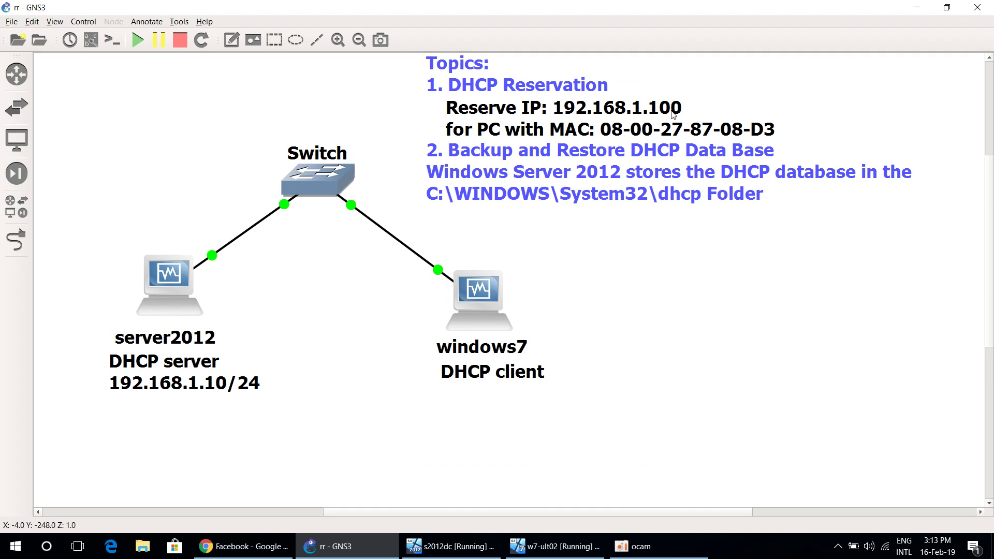
pyautogui.click(555, 547)
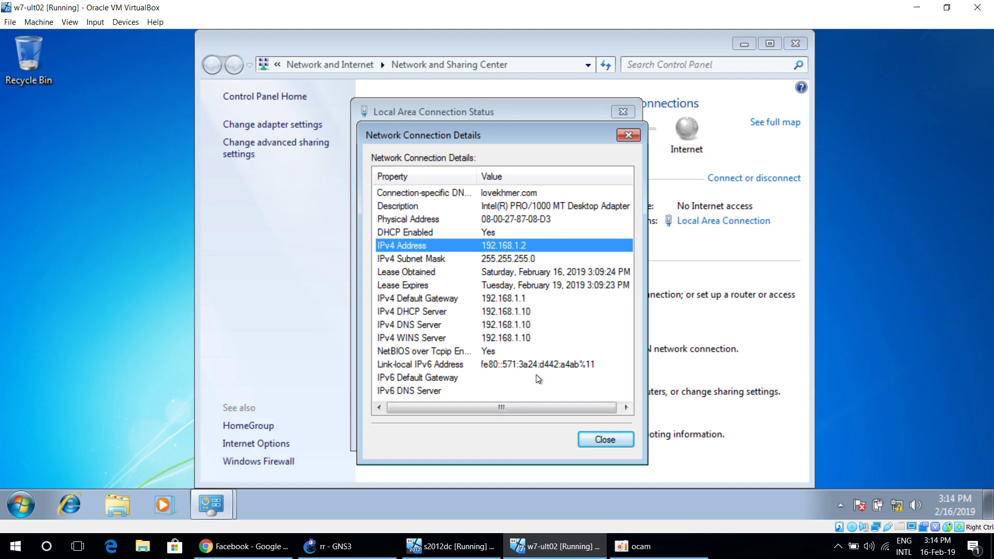
pyautogui.click(602, 439)
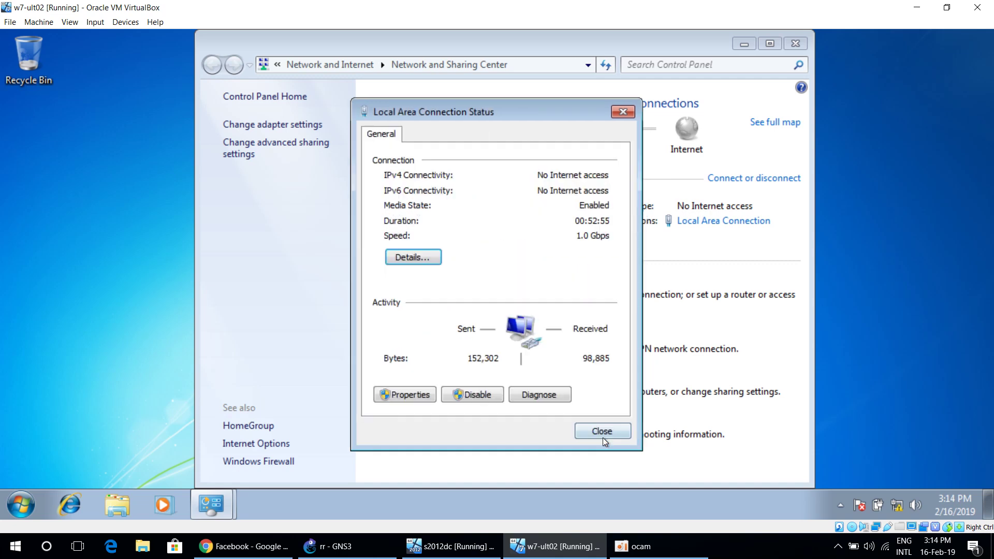
pyautogui.click(601, 432)
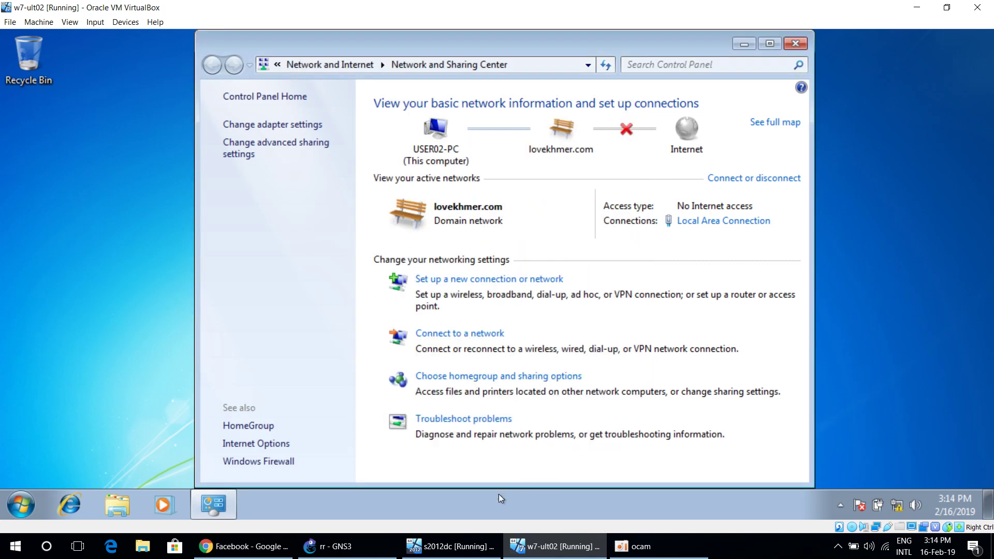
# - Switch to the s2012dc virtual machine and close its open DHCP console and Local Disk (D:) windows
pyautogui.click(381, 552)
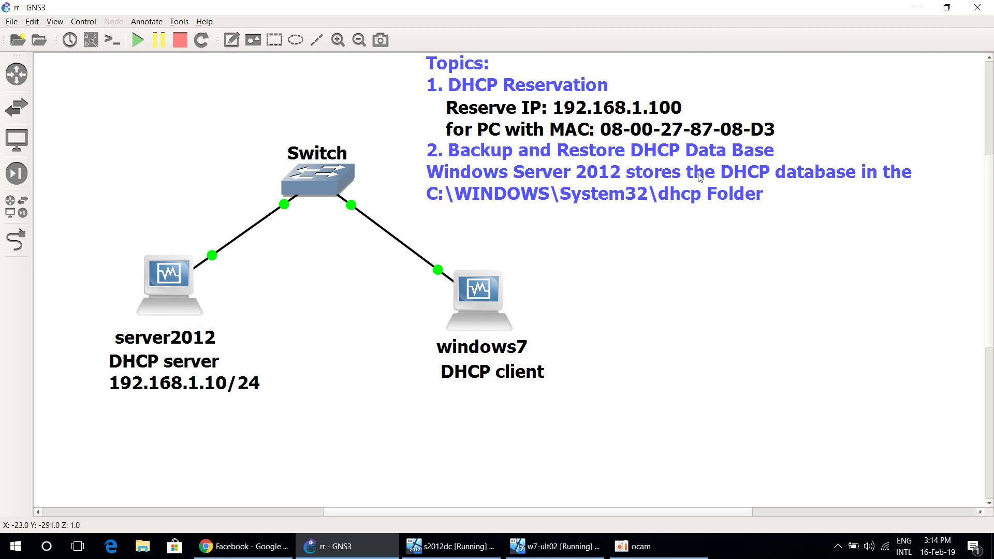
pyautogui.click(463, 550)
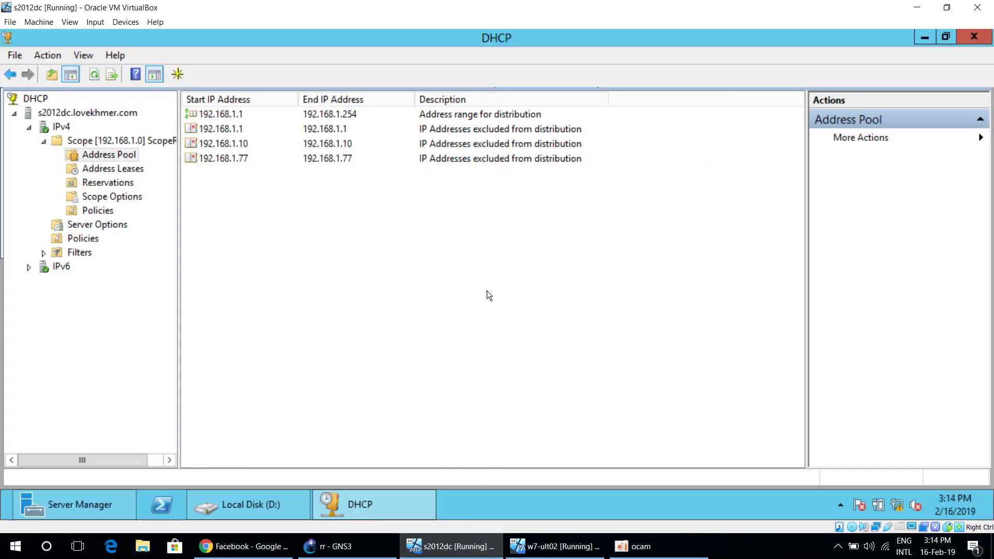
pyautogui.click(55, 130)
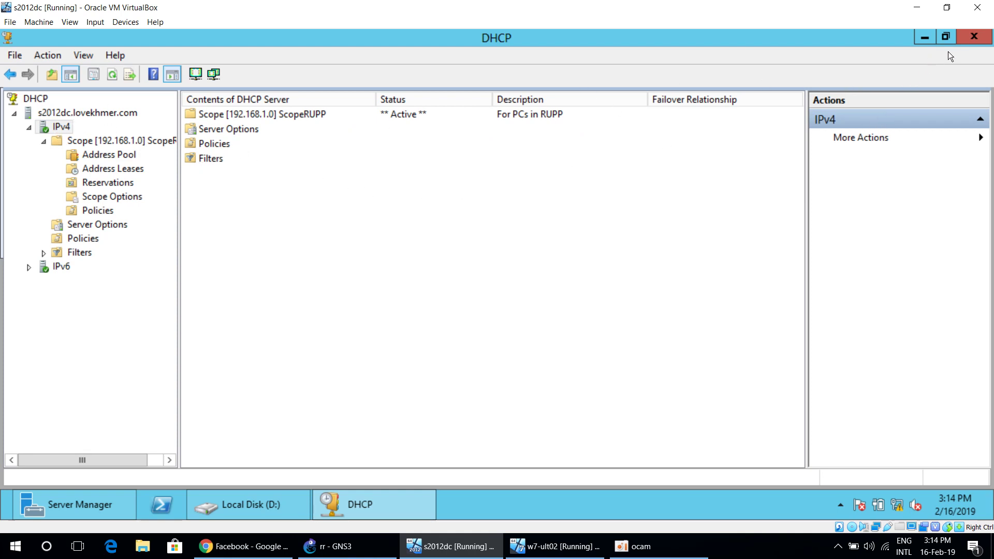
pyautogui.click(973, 39)
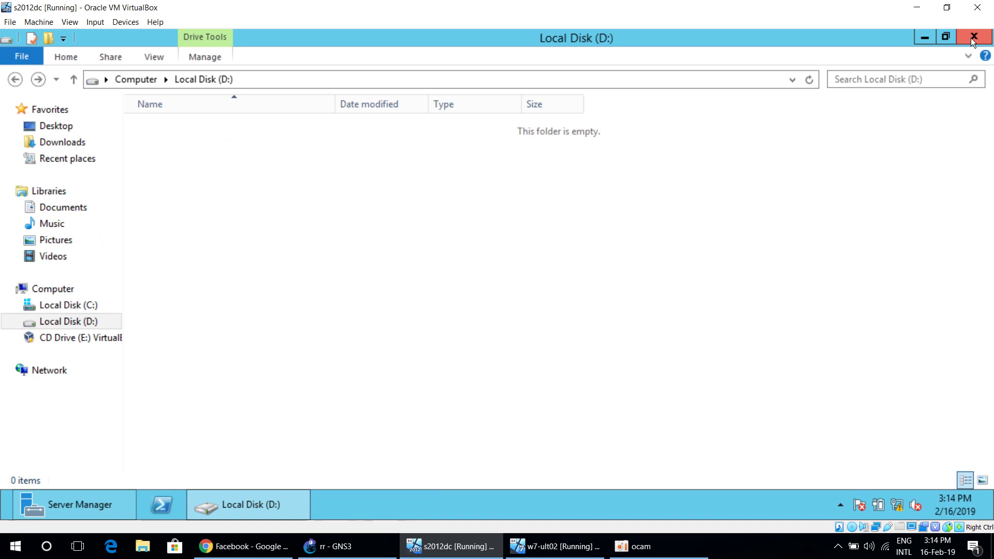
pyautogui.click(973, 39)
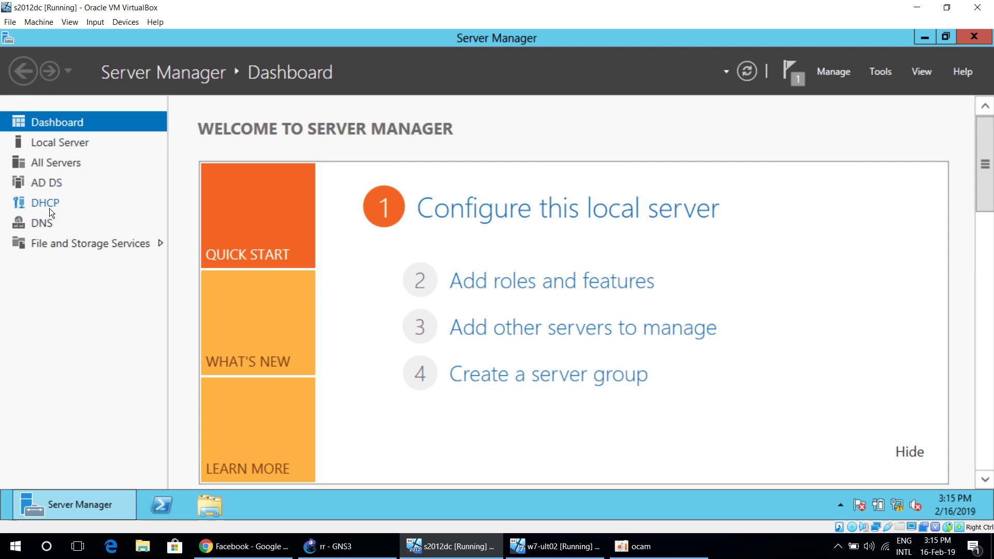
# - Open DHCP Manager for server S2012DC from the DHCP role in Server Manager and maximize the console
pyautogui.click(874, 72)
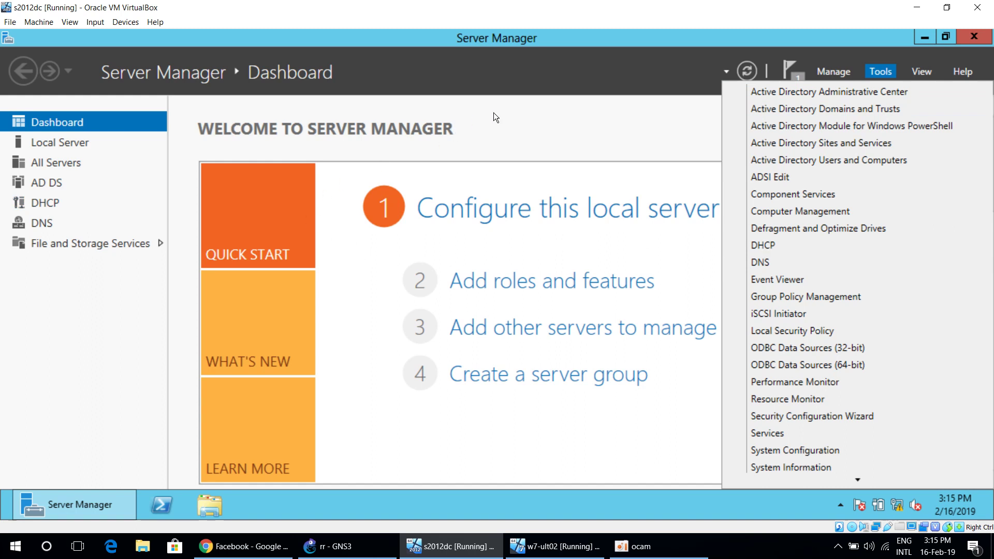
pyautogui.click(510, 106)
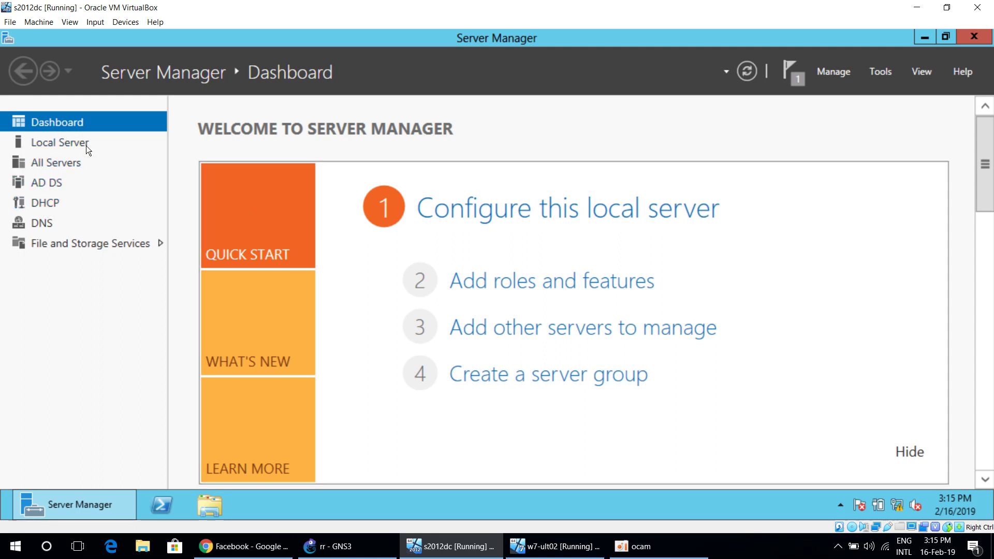
pyautogui.click(52, 204)
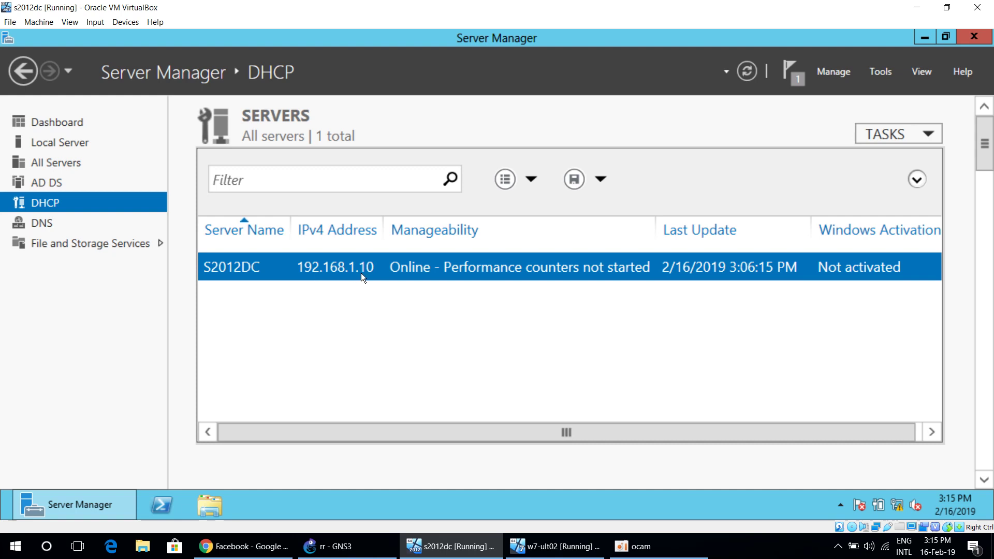
pyautogui.rightClick(223, 269)
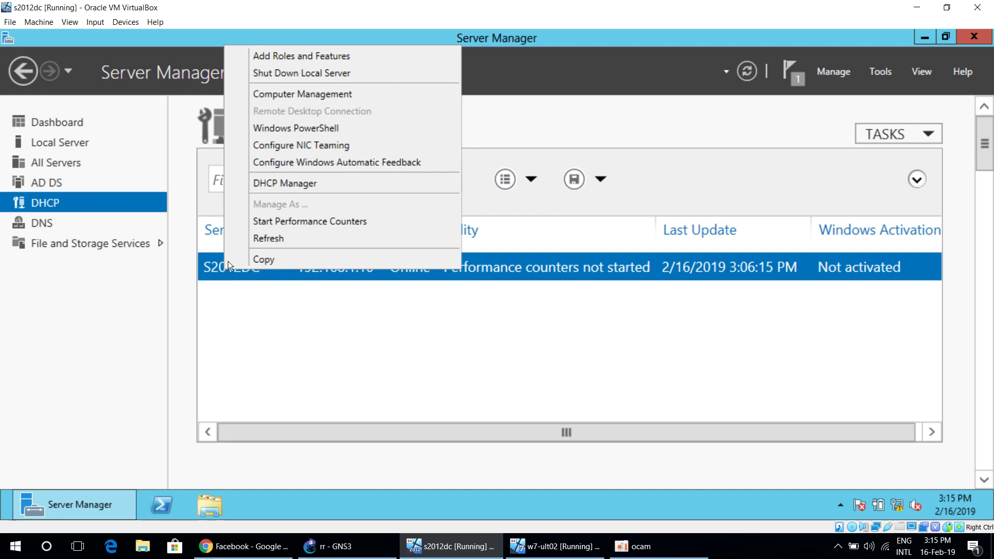
pyautogui.click(292, 184)
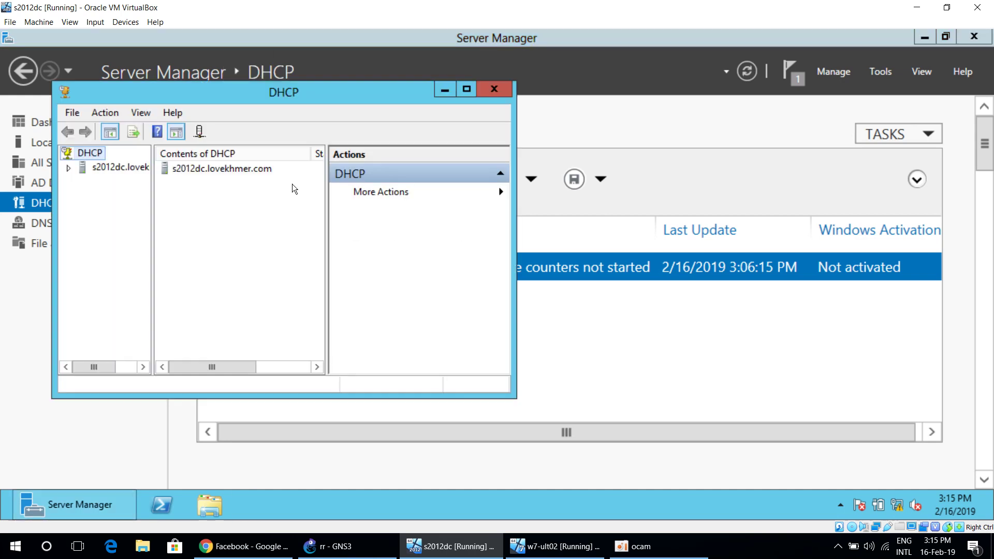
pyautogui.click(465, 89)
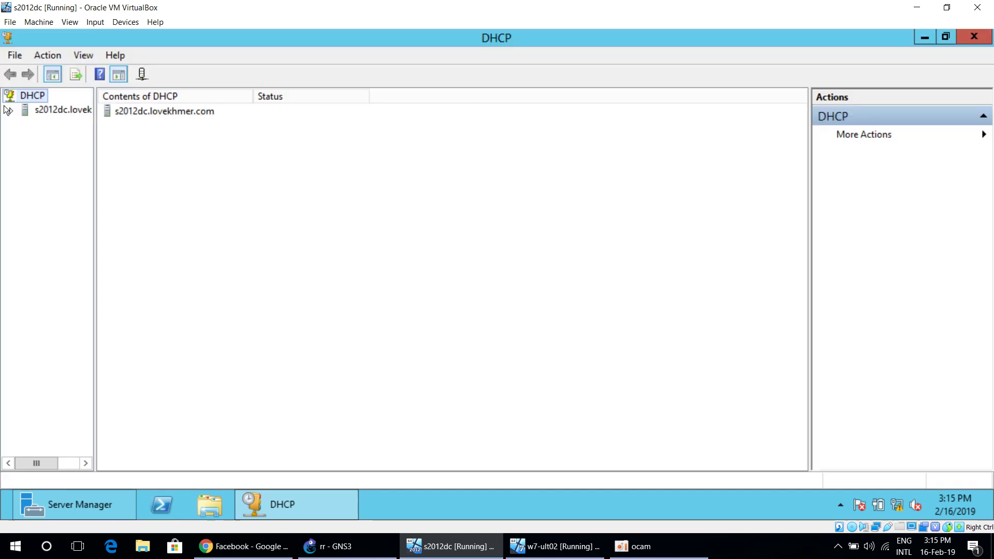
# - Expand s2012dc.lovekhmer.com down to the contents of the IPv4 scope ScopeRUPP, widening the console tree to fit the full names
pyautogui.click(11, 111)
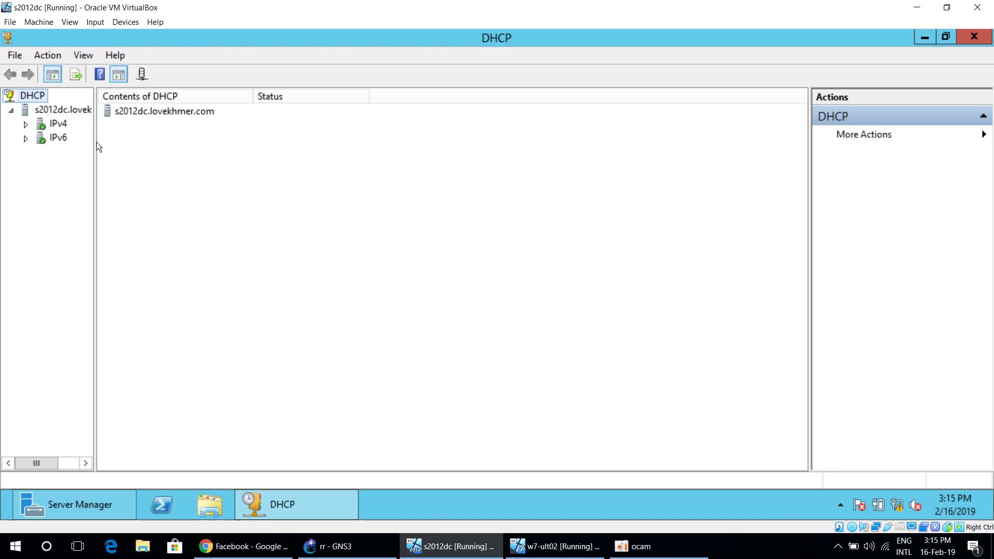
pyautogui.moveTo(95, 141); pyautogui.dragTo(164, 169)
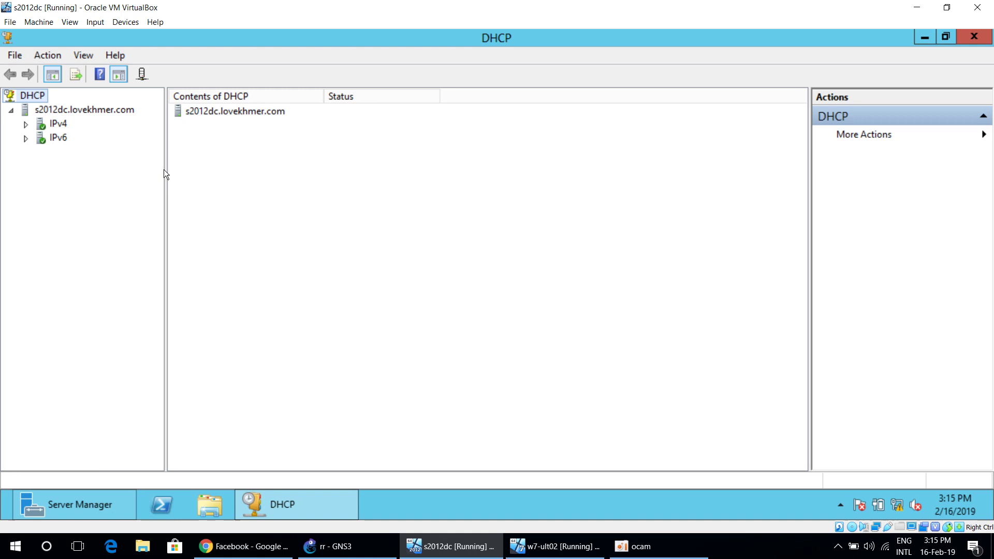
pyautogui.click(25, 124)
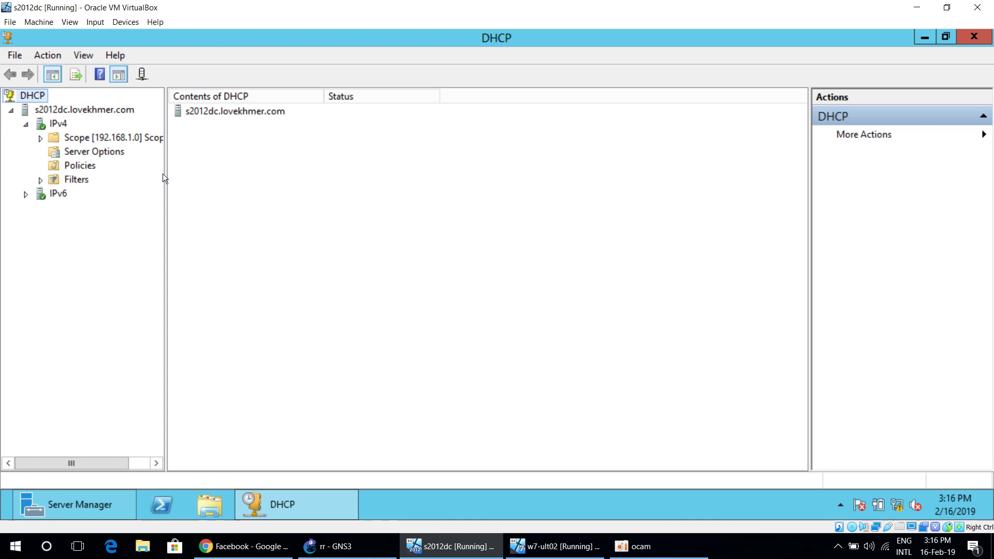
pyautogui.moveTo(166, 176); pyautogui.dragTo(165, 176)
pyautogui.moveTo(216, 190); pyautogui.dragTo(215, 191)
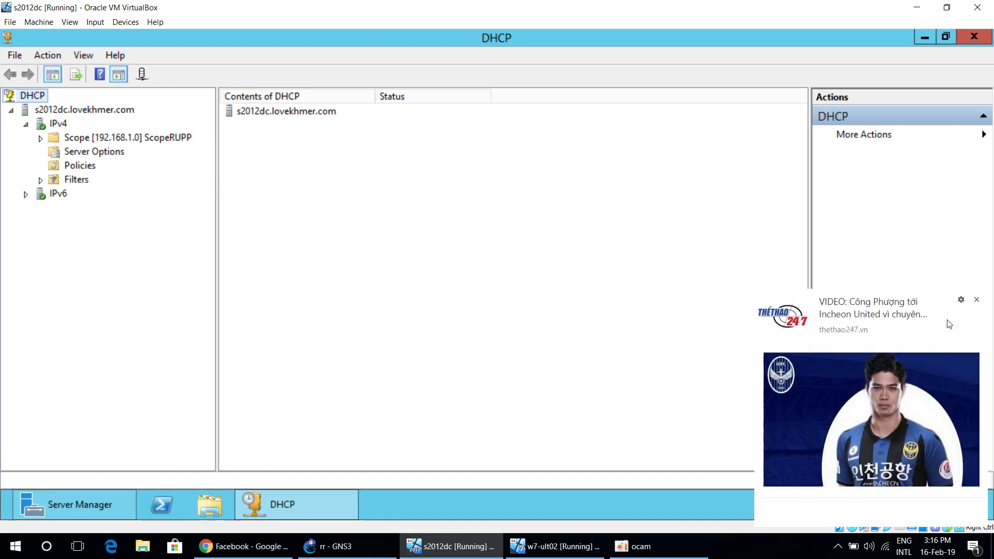
pyautogui.click(977, 300)
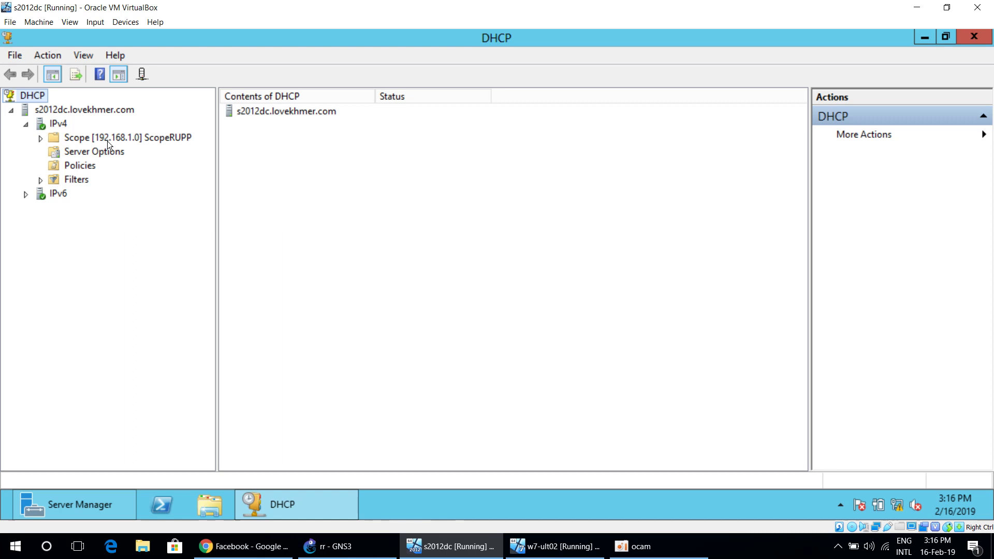
pyautogui.click(41, 138)
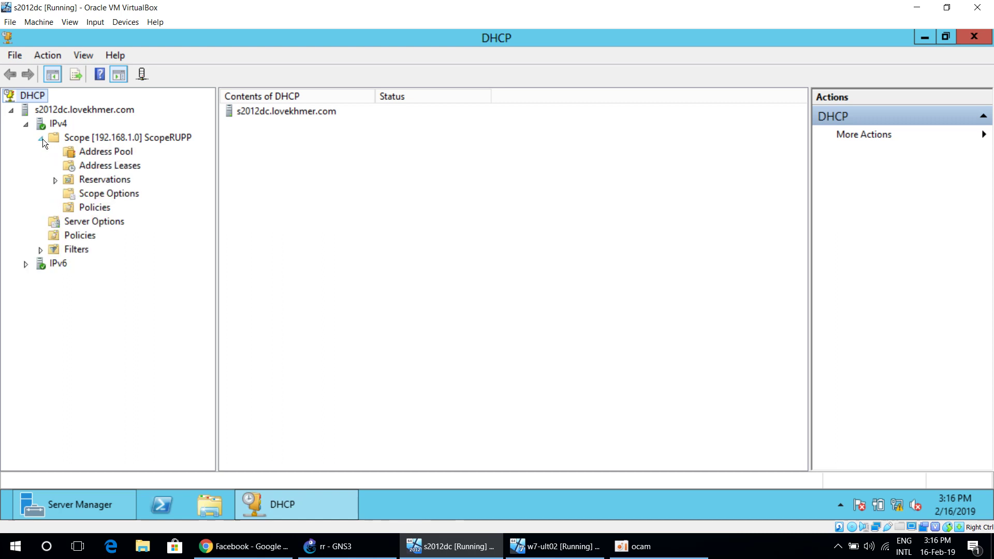
# - Examine the address range and exclusions in ScopeRUPP's Address Pool alongside the reservation notes in GNS3
pyautogui.click(105, 153)
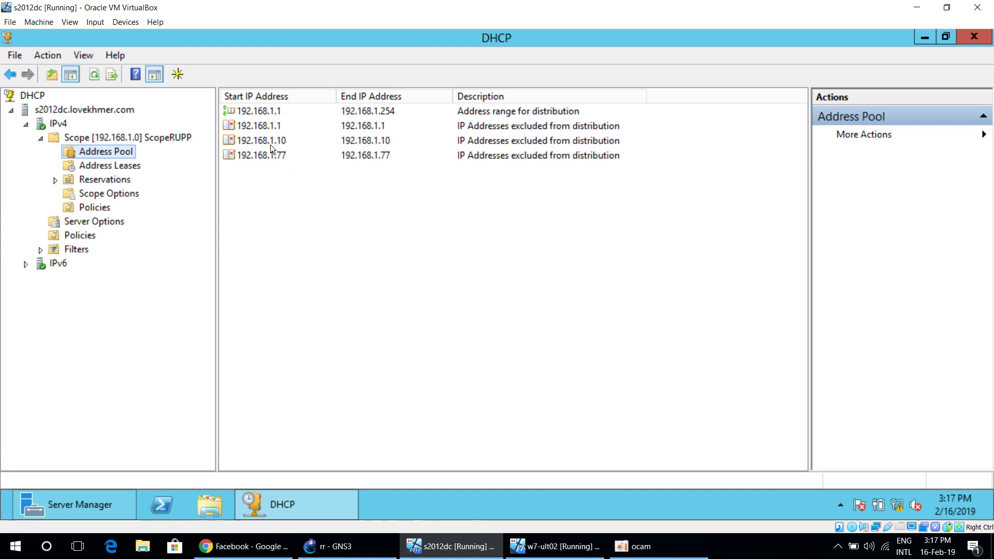
pyautogui.click(331, 546)
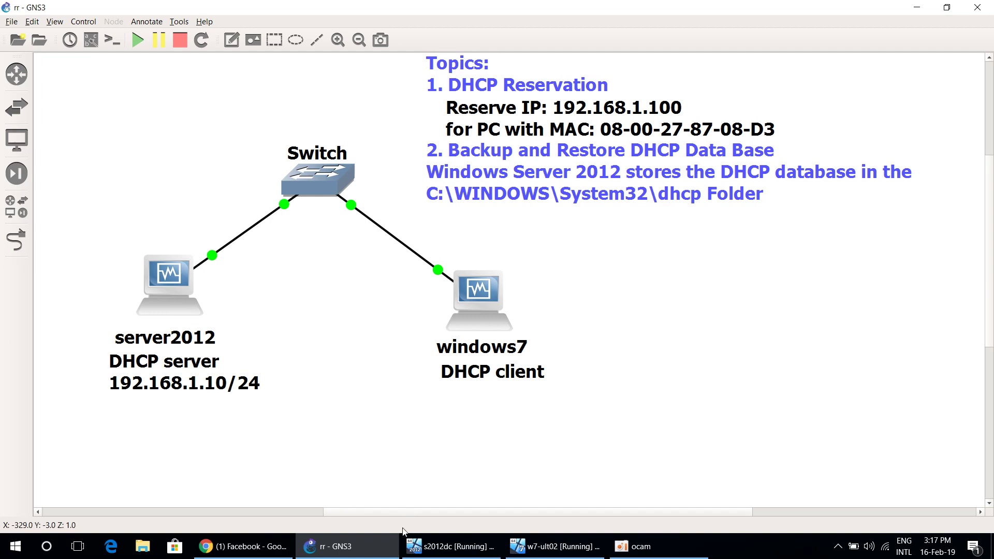
pyautogui.click(440, 546)
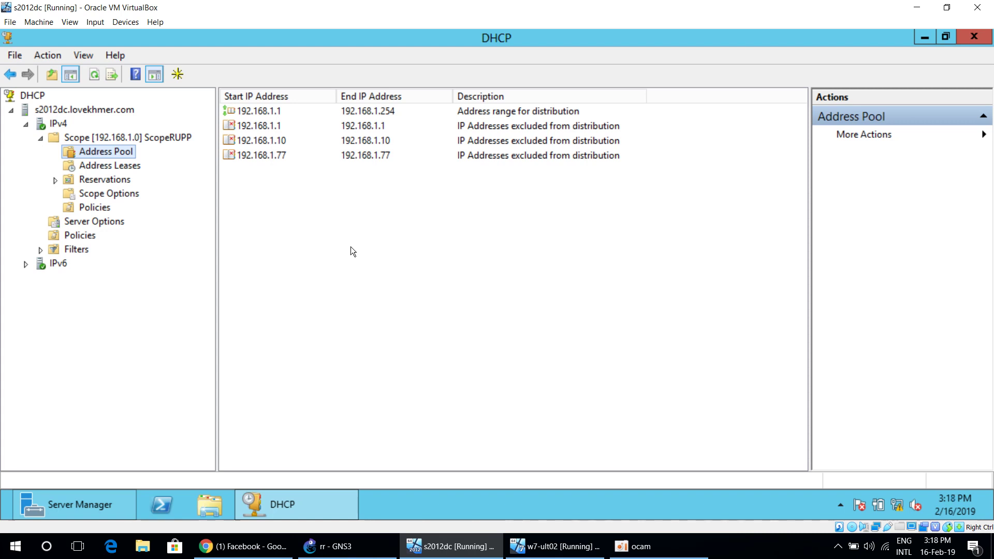
# - Display ScopeRUPP's Address Leases and refresh the list to check the current client lease
pyautogui.click(132, 169)
pyautogui.rightClick(250, 144)
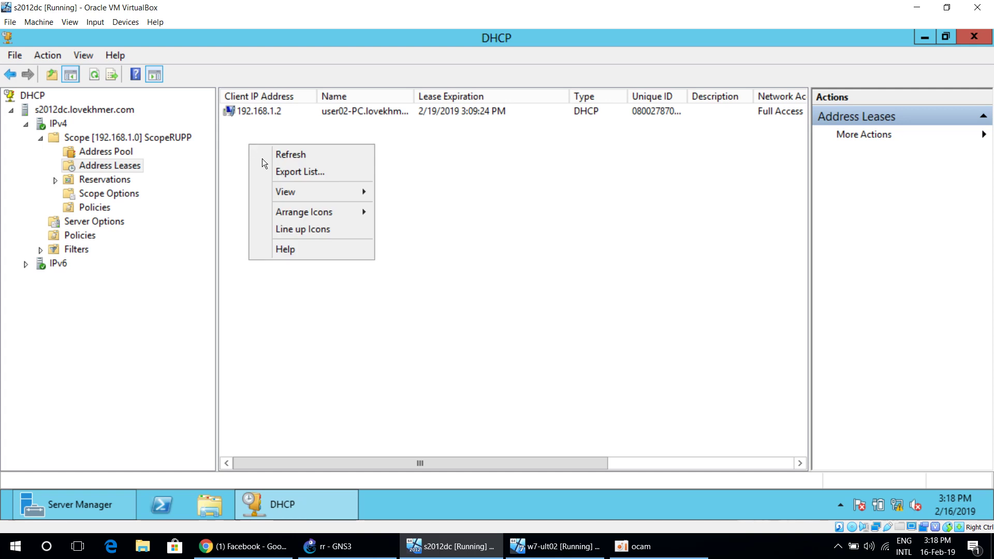
pyautogui.click(283, 155)
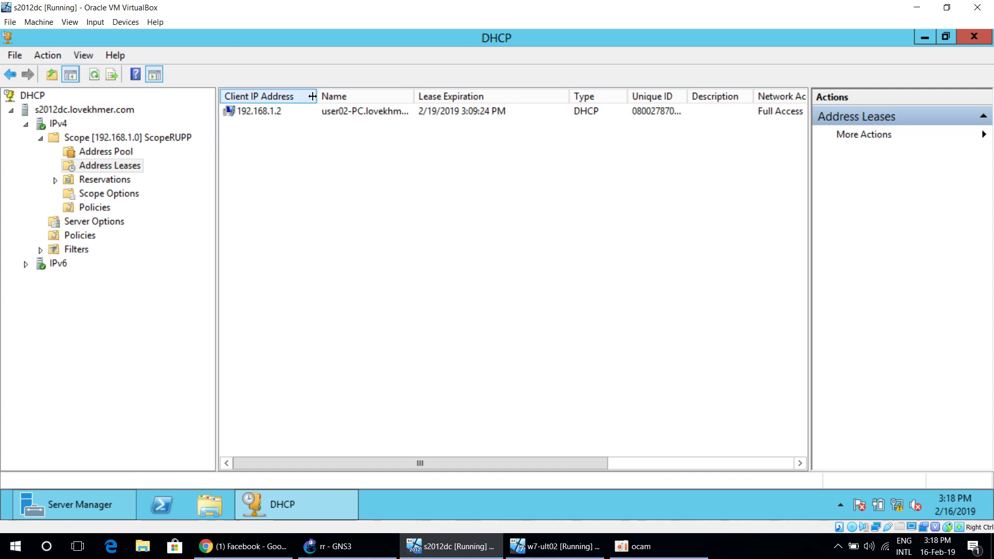
# - Widen the Client IP Address, Name and Unique ID columns of the Address Leases list to read the client's full lease entry
pyautogui.moveTo(312, 97); pyautogui.dragTo(337, 98)
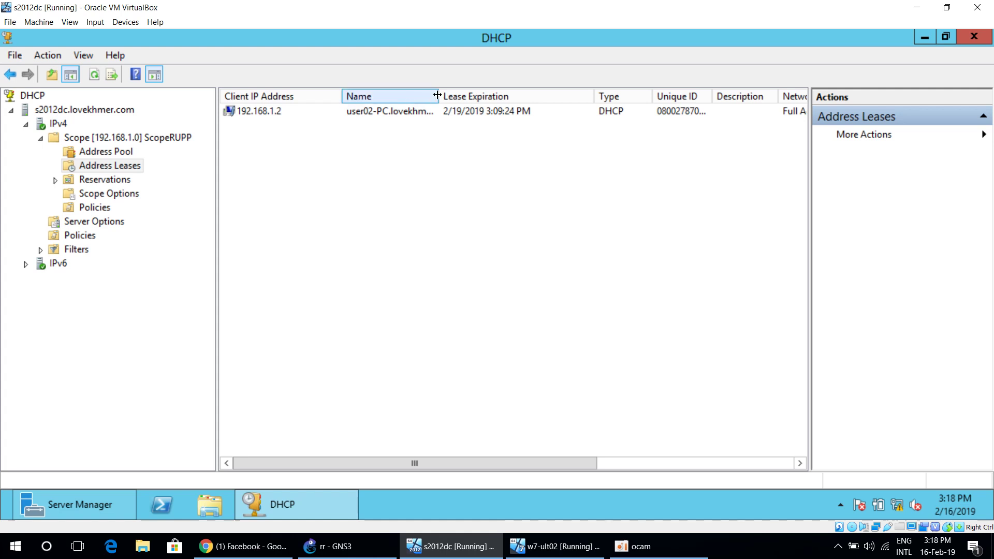
pyautogui.moveTo(437, 95); pyautogui.dragTo(471, 94)
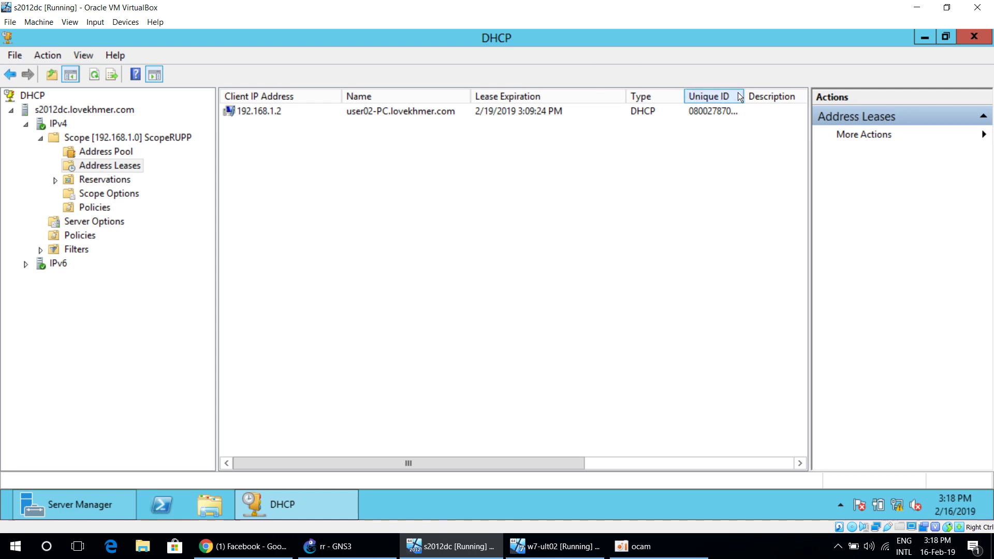
pyautogui.moveTo(744, 97); pyautogui.dragTo(768, 100)
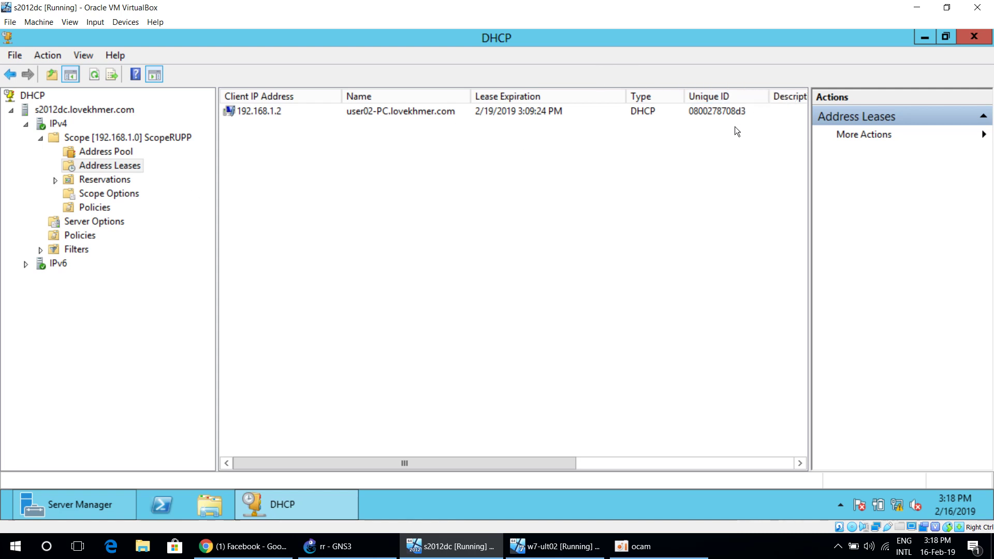
pyautogui.click(703, 112)
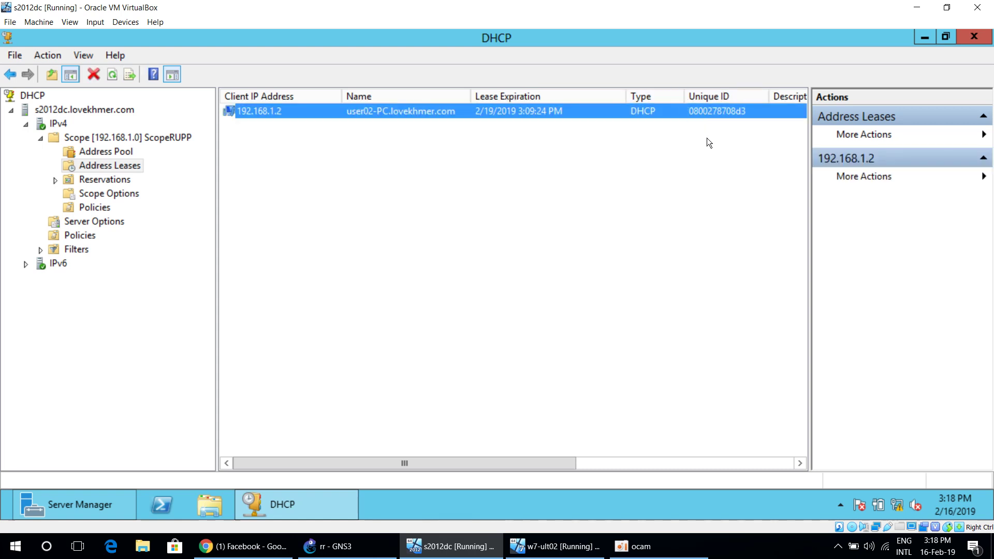
pyautogui.click(698, 154)
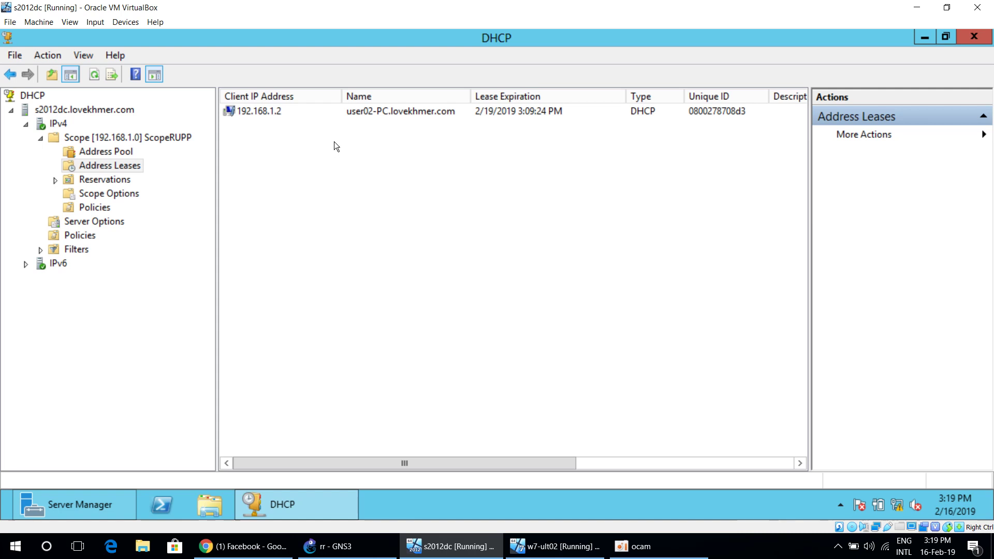
# - Start a new reservation in ScopeRUPP named Khmer with the IP address 192.168.1.100, following the notes in GNS3
pyautogui.click(115, 179)
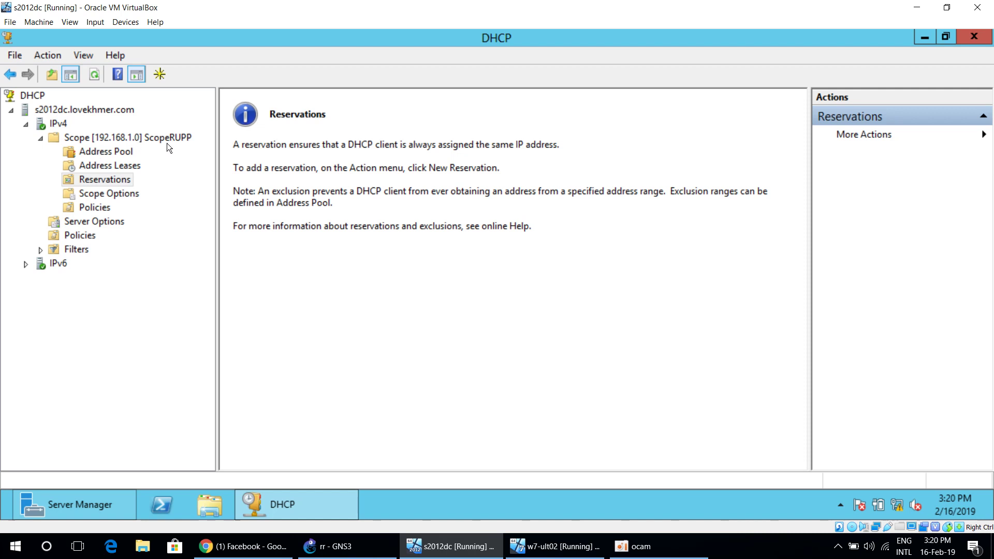
pyautogui.rightClick(120, 178)
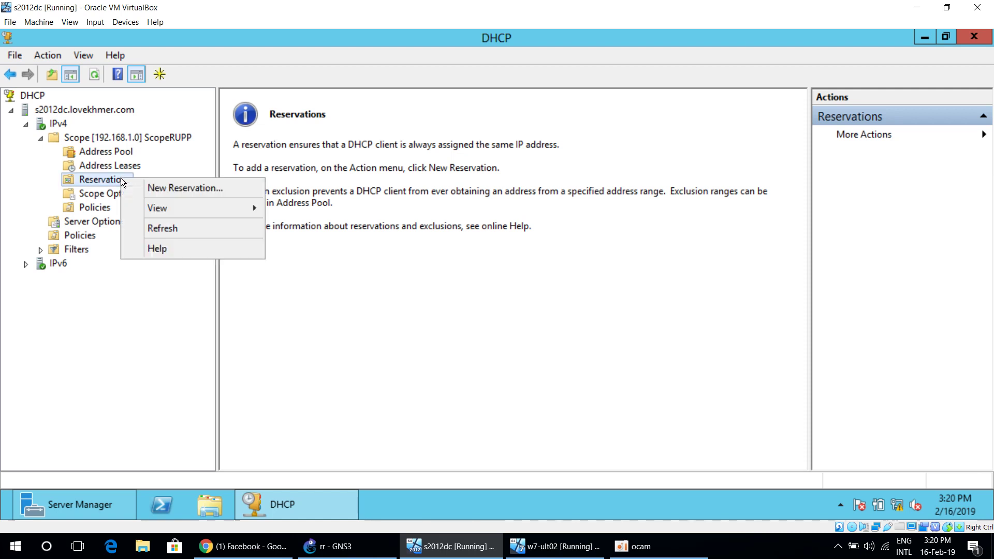
pyautogui.click(164, 187)
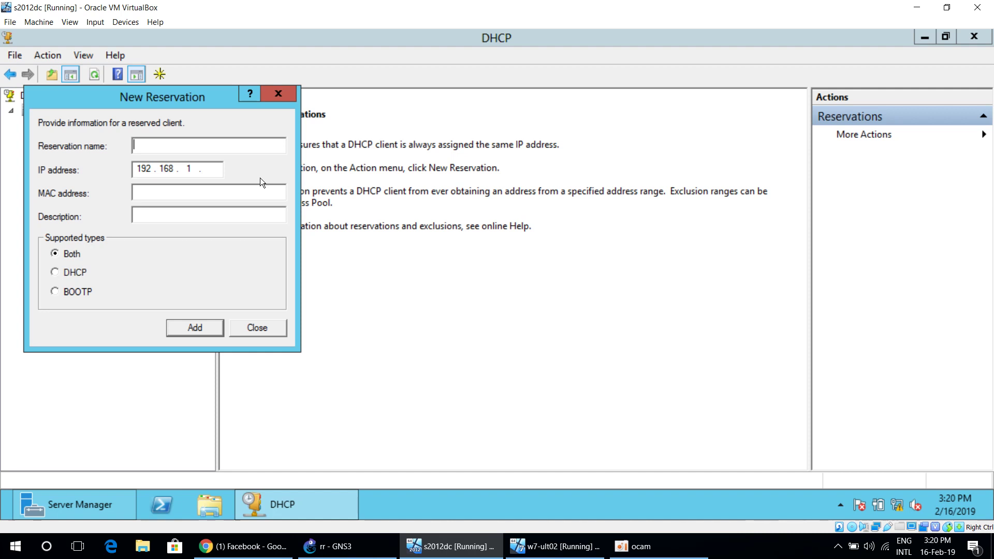
pyautogui.write('Khmer')
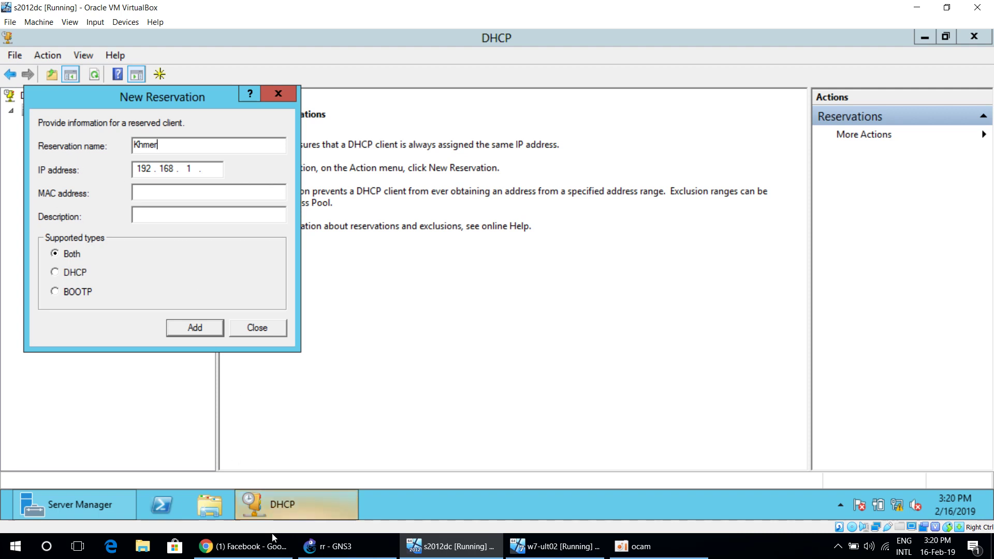
pyautogui.click(310, 545)
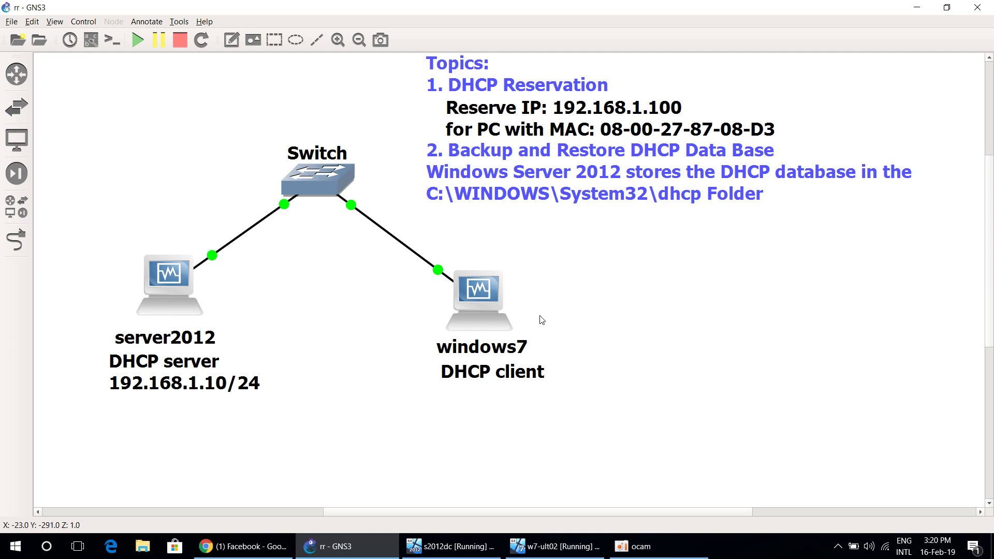
pyautogui.click(418, 541)
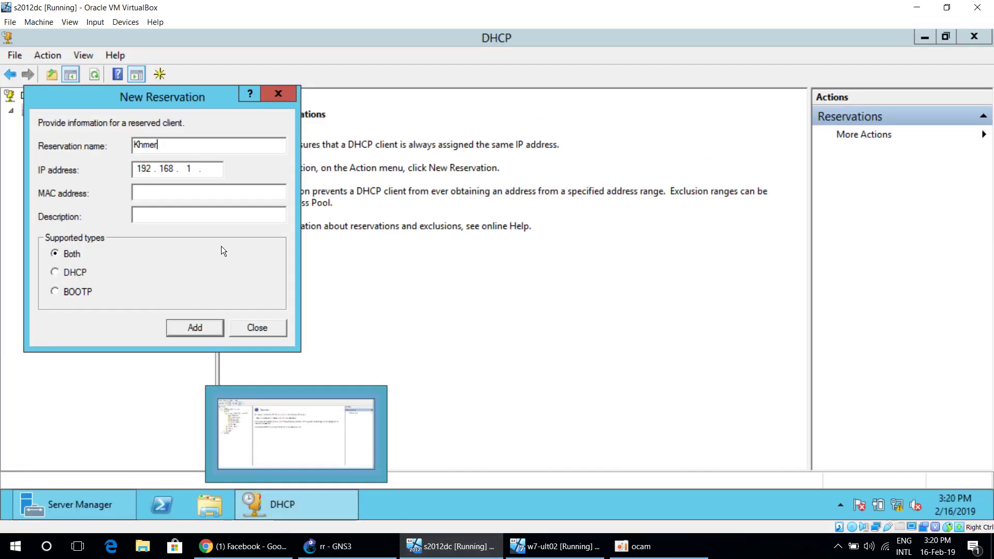
pyautogui.click(222, 174)
pyautogui.write('100')
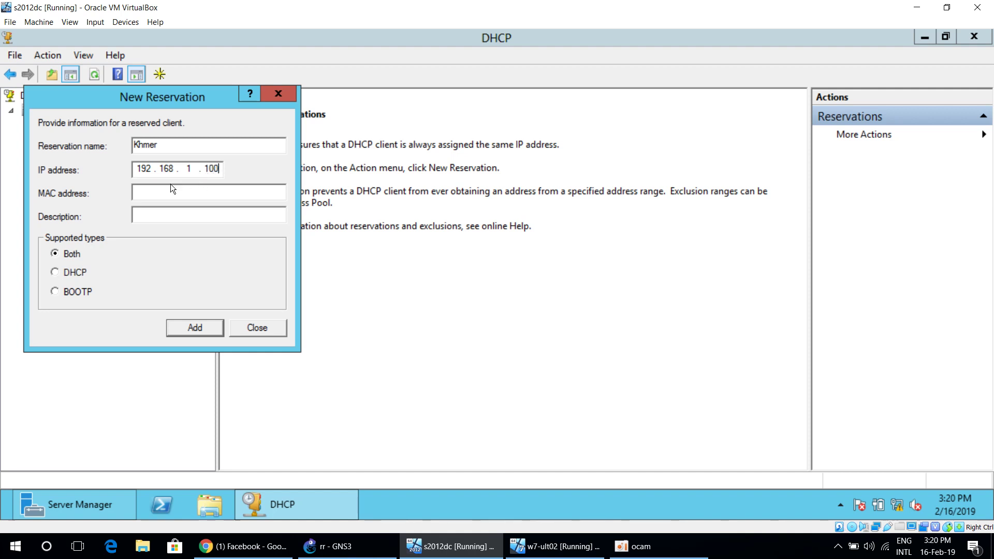
pyautogui.click(155, 190)
pyautogui.click(331, 546)
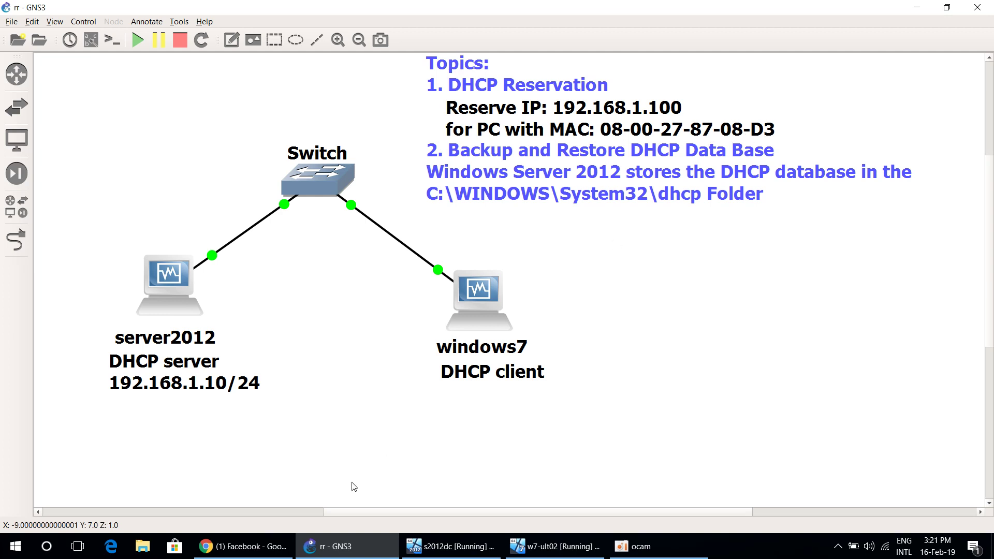
pyautogui.click(469, 548)
pyautogui.write('0')
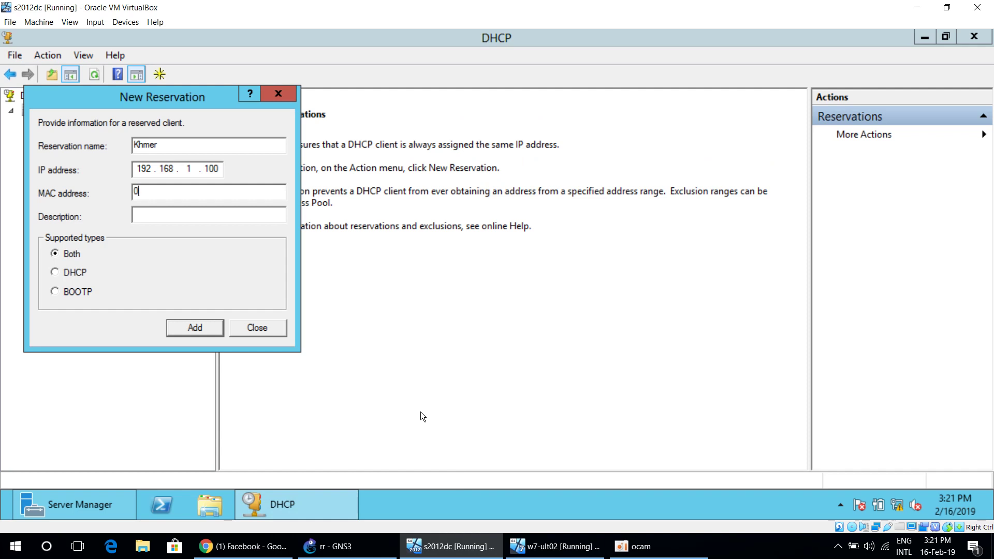
pyautogui.write('8-00-27')
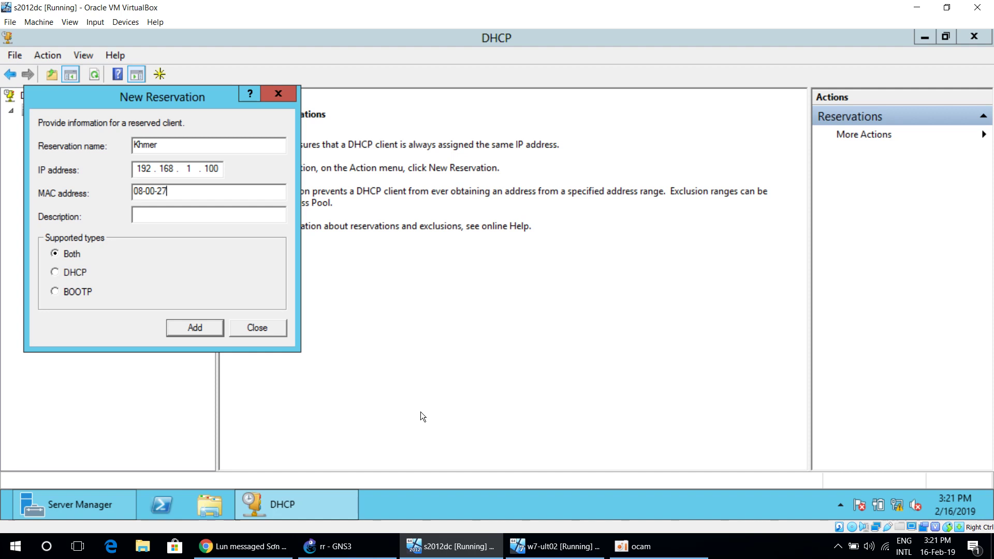
pyautogui.write('-88')
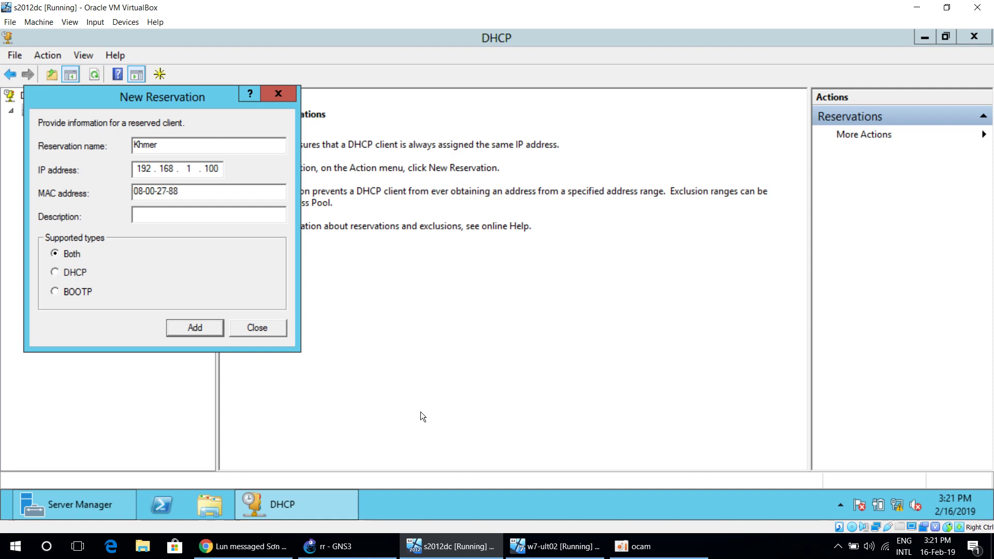
pyautogui.write('-08-D3')
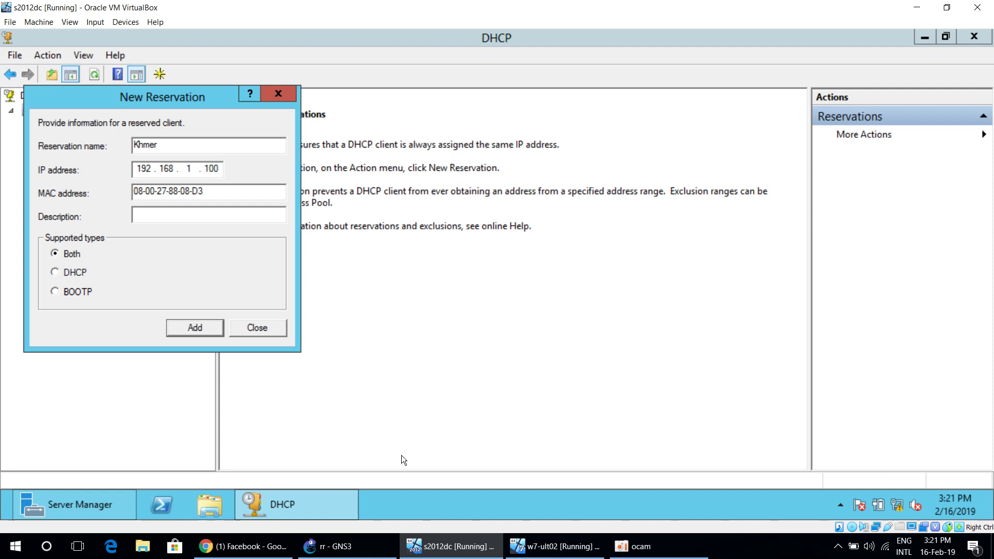
pyautogui.click(349, 553)
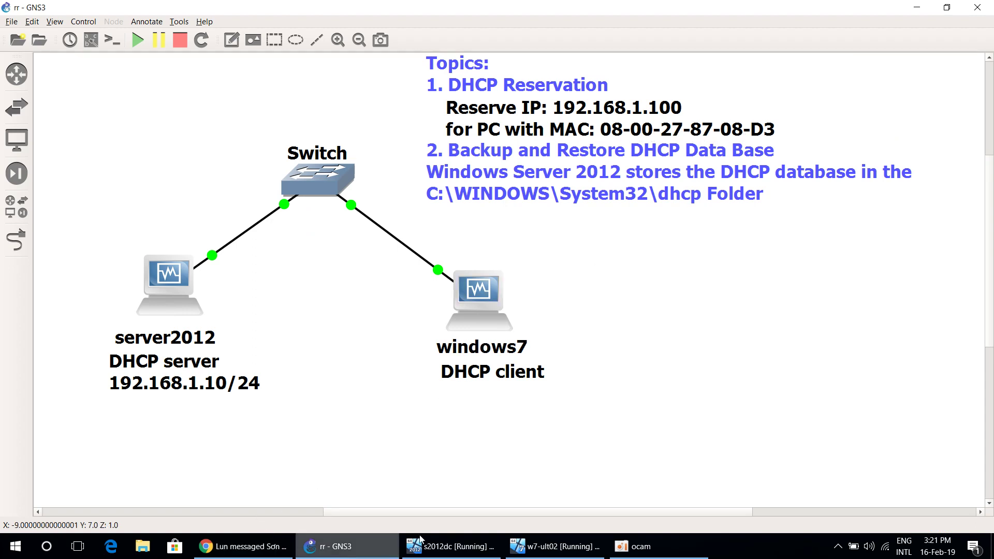
pyautogui.click(449, 546)
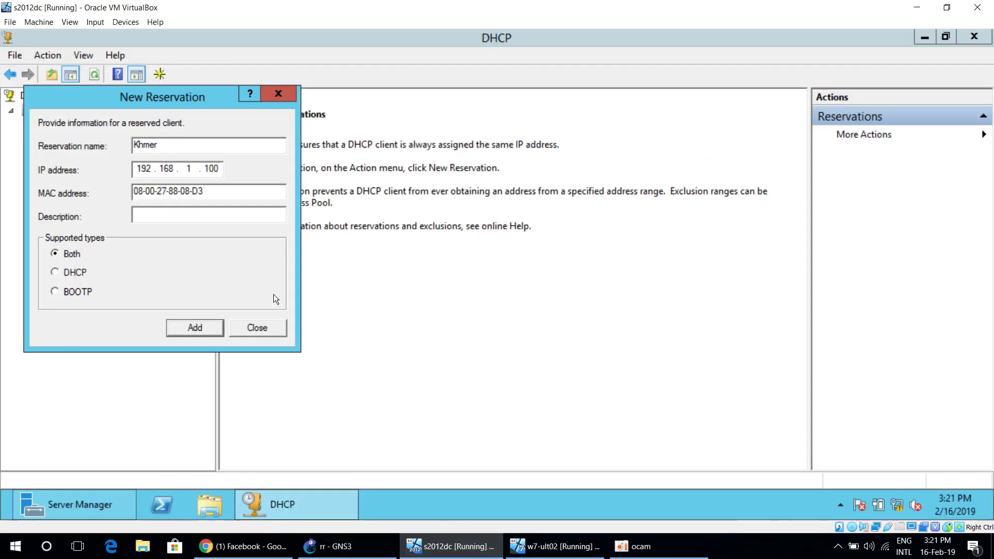
pyautogui.click(186, 194)
pyautogui.press('BackSpace')
pyautogui.write('7')
pyautogui.write('Ip')
pyautogui.press('BackSpace')
pyautogui.write('P')
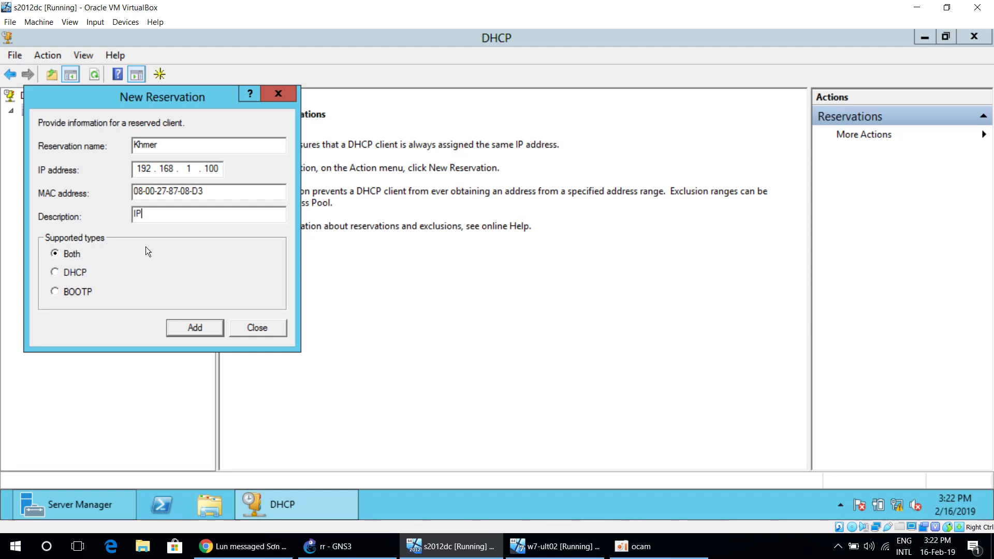
pyautogui.write(':192.168.1.100 is us')
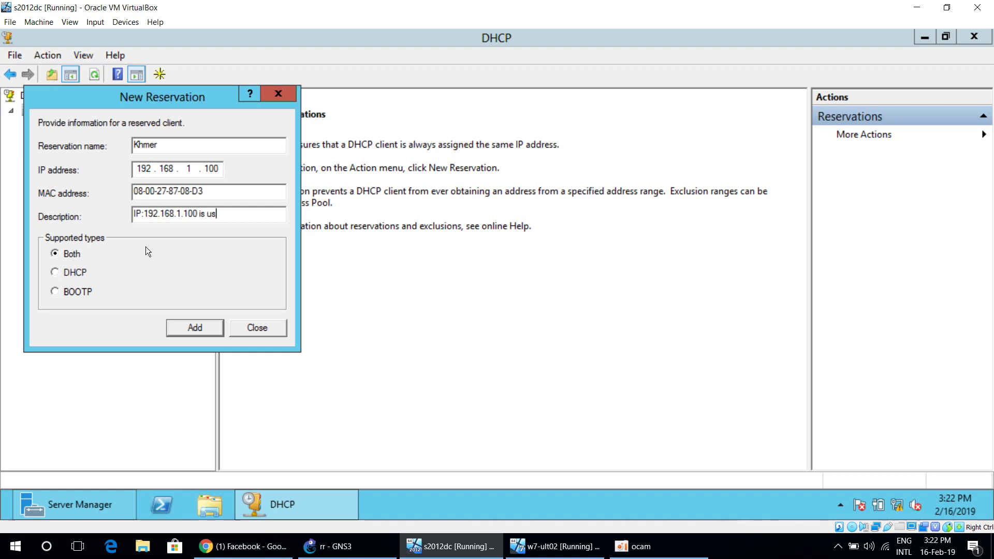
pyautogui.write('ed fo')
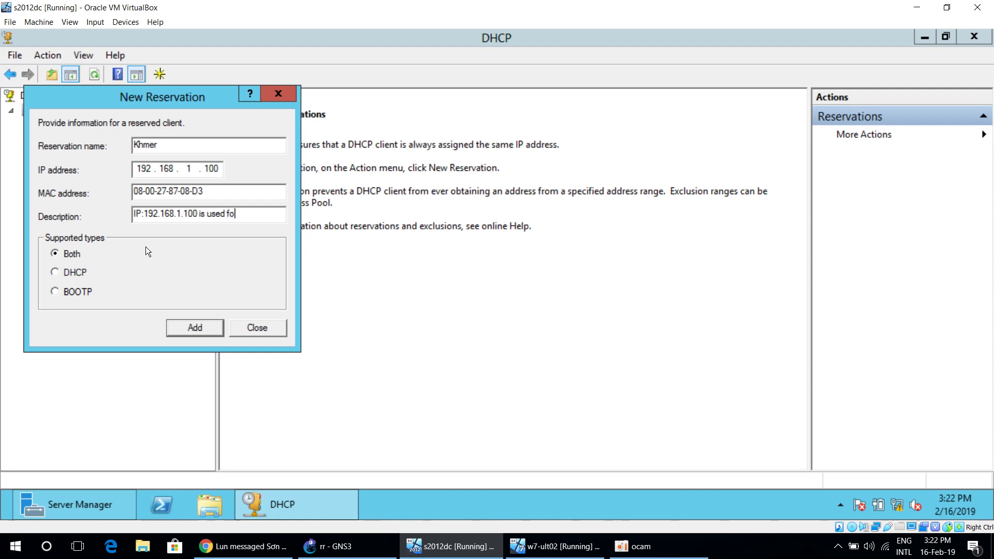
pyautogui.write('r PC with MCA')
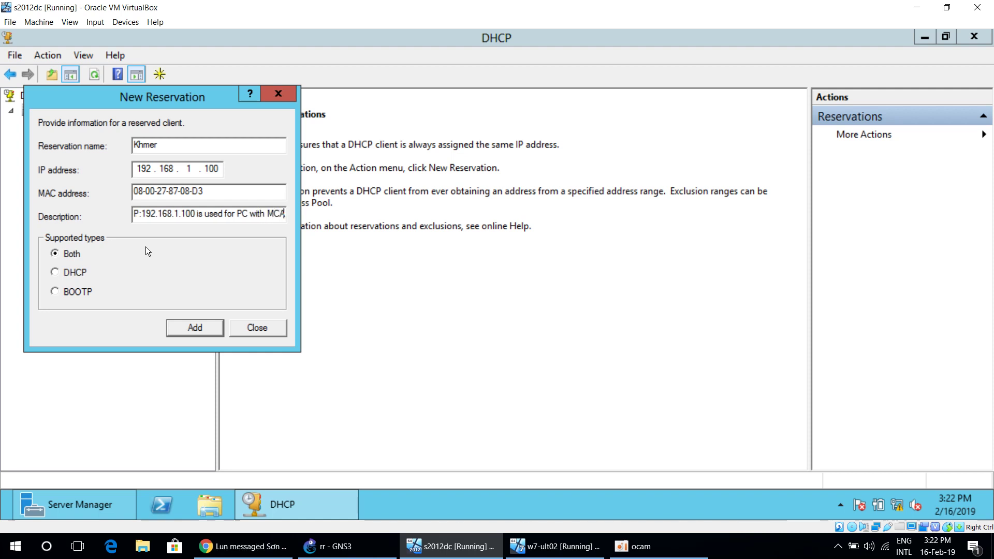
pyautogui.press('BackSpace')
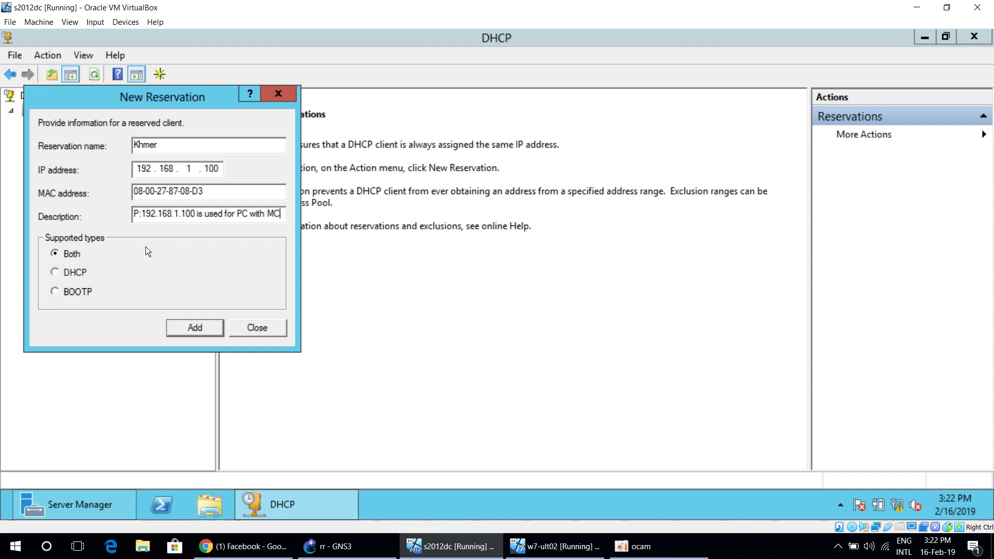
pyautogui.write('-')
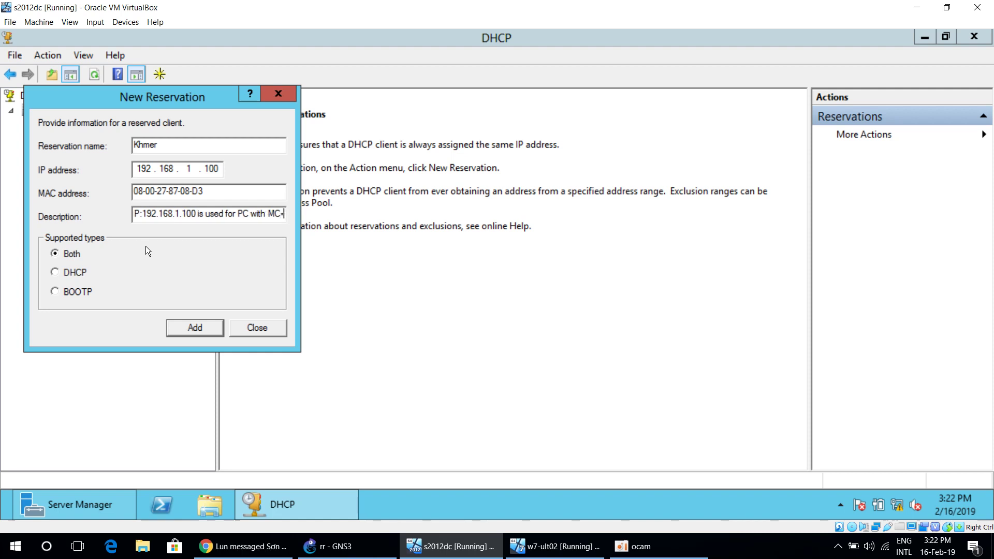
pyautogui.moveTo(204, 192); pyautogui.dragTo(133, 193)
pyautogui.rightClick(161, 189)
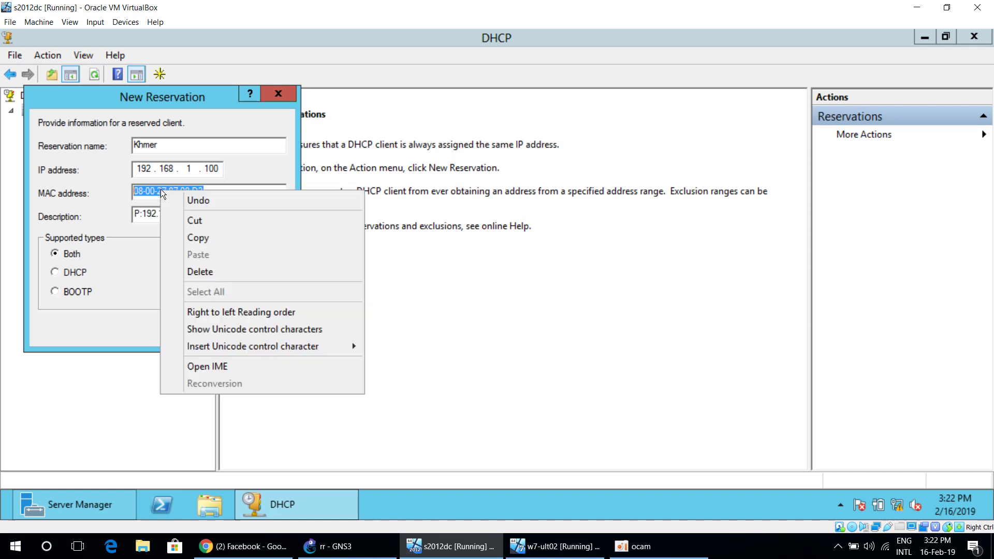
pyautogui.click(200, 238)
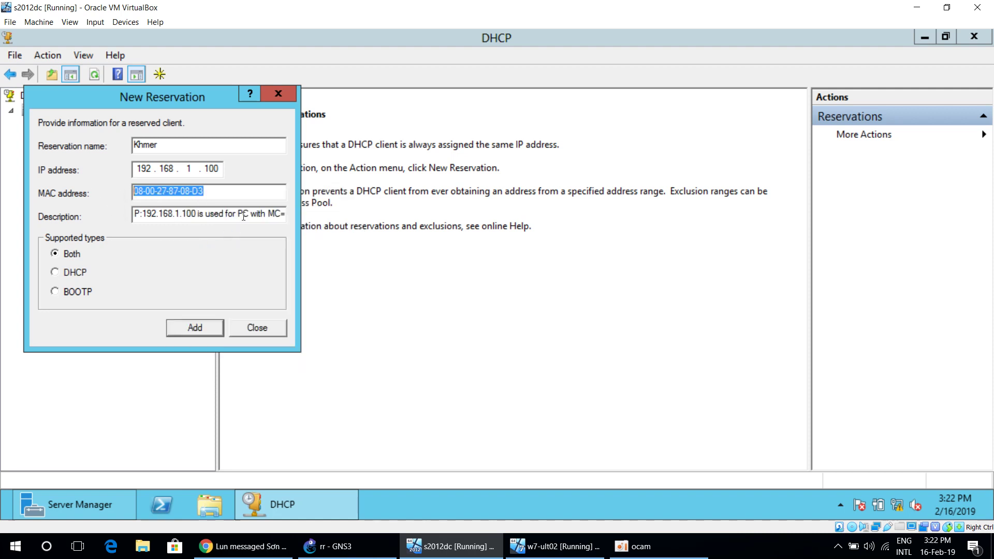
pyautogui.click(285, 216)
pyautogui.hotkey('ctrl', 'v')
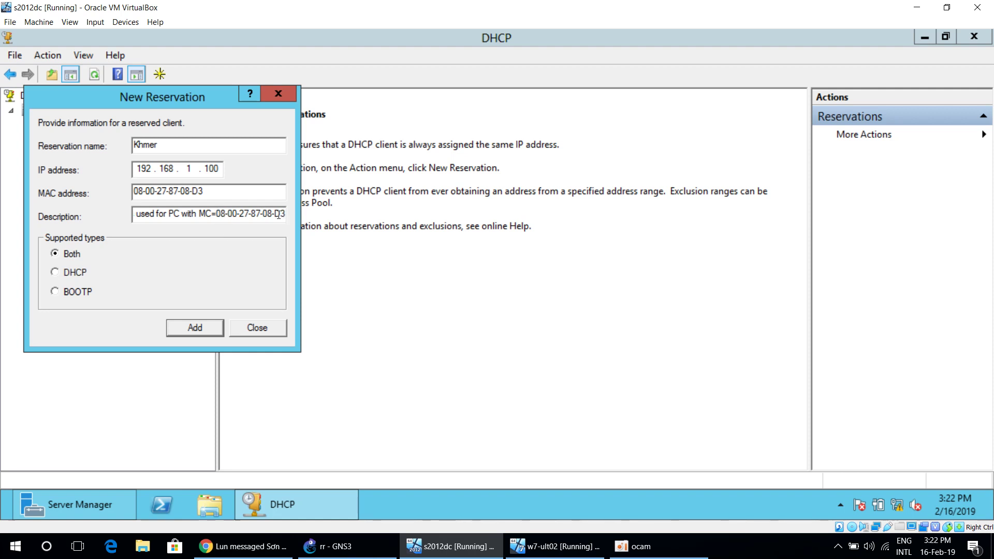
# - Add the Khmer reservation, close the New Reservation dialog, and display ScopeRUPP's Address Leases
pyautogui.click(203, 331)
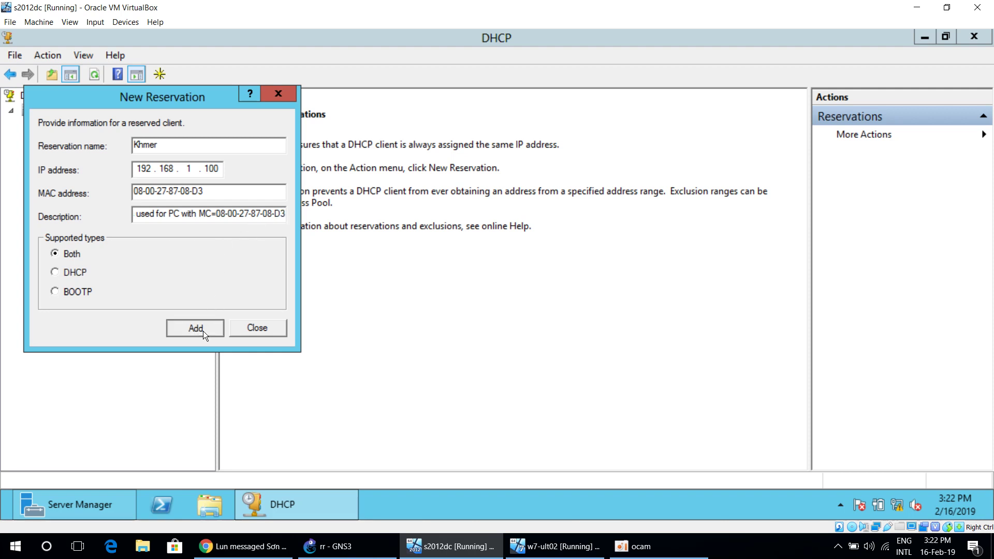
pyautogui.click(267, 329)
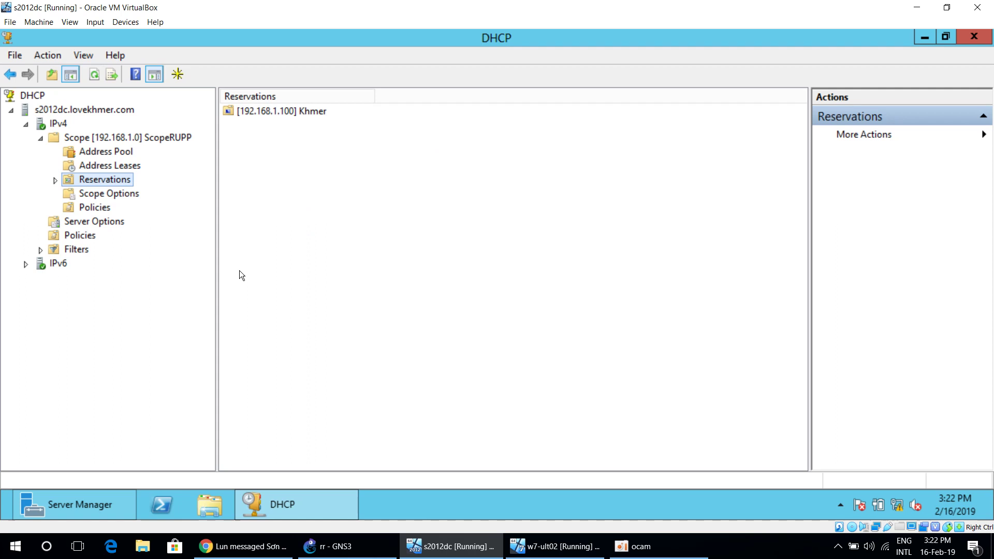
pyautogui.click(131, 166)
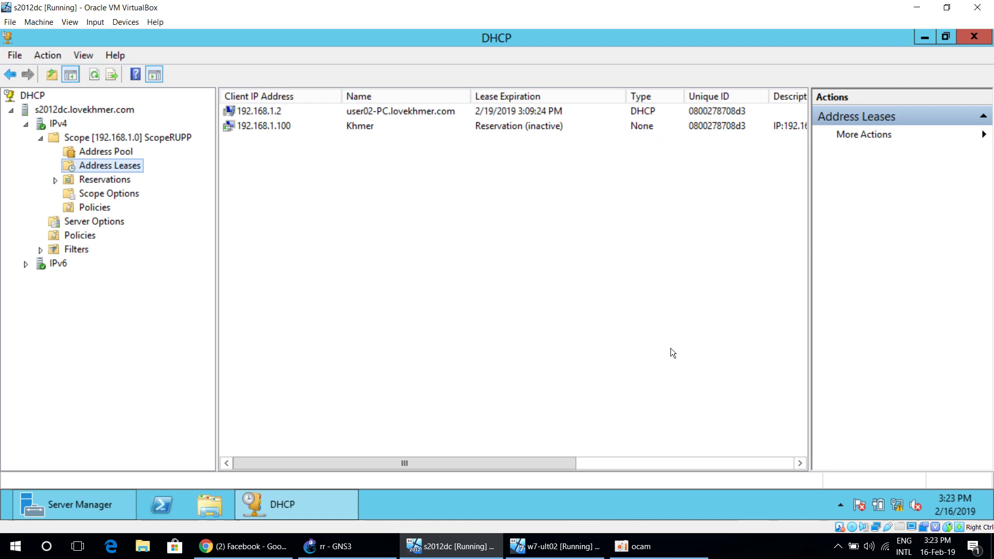
# - Switch to the w7-ult02 virtual machine and check the Local Area Connection's network details for its current IPv4 address
pyautogui.click(566, 555)
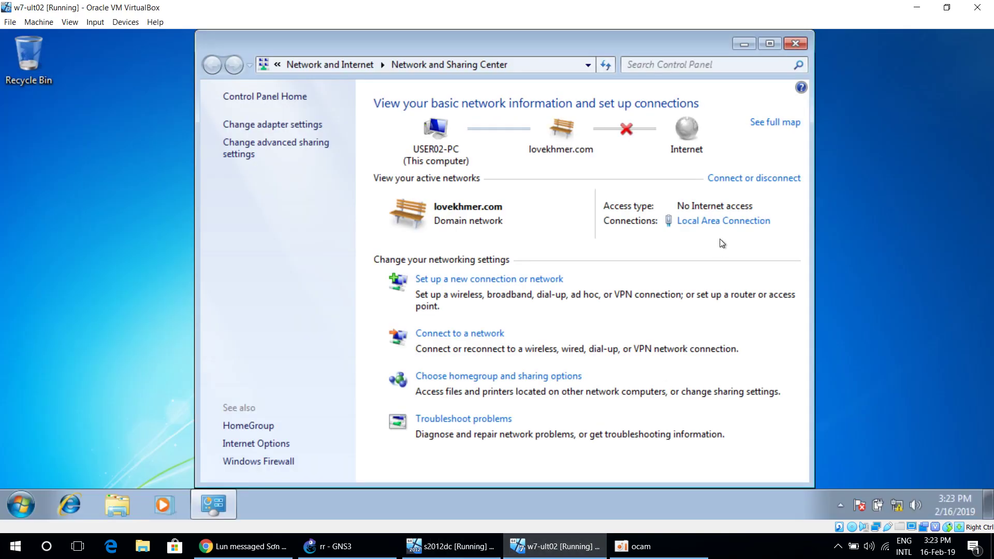
pyautogui.click(725, 221)
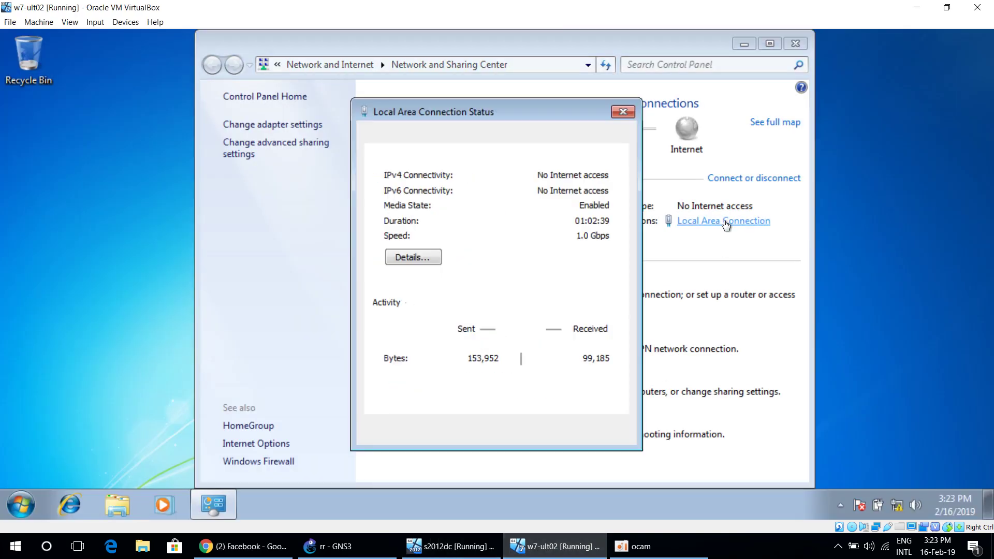
pyautogui.click(413, 257)
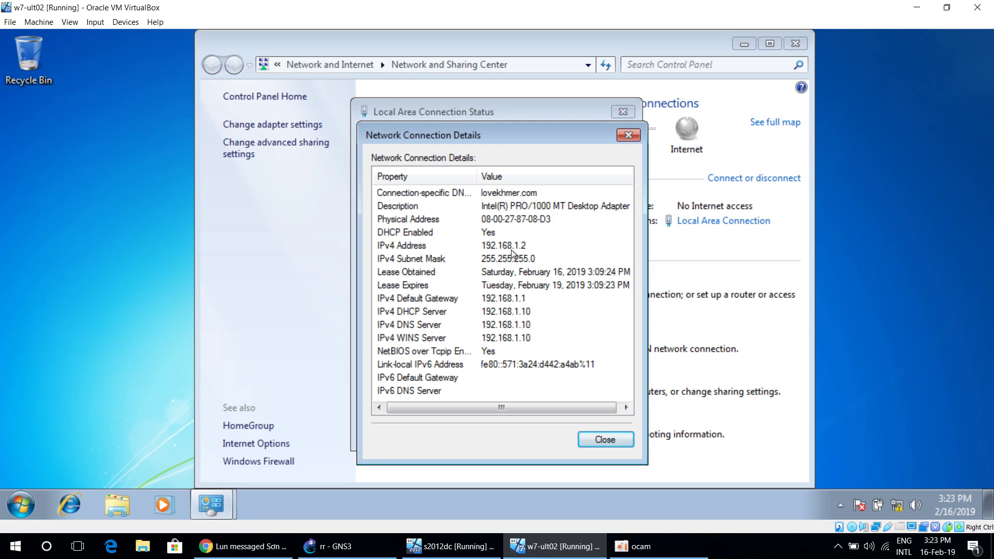
pyautogui.click(603, 440)
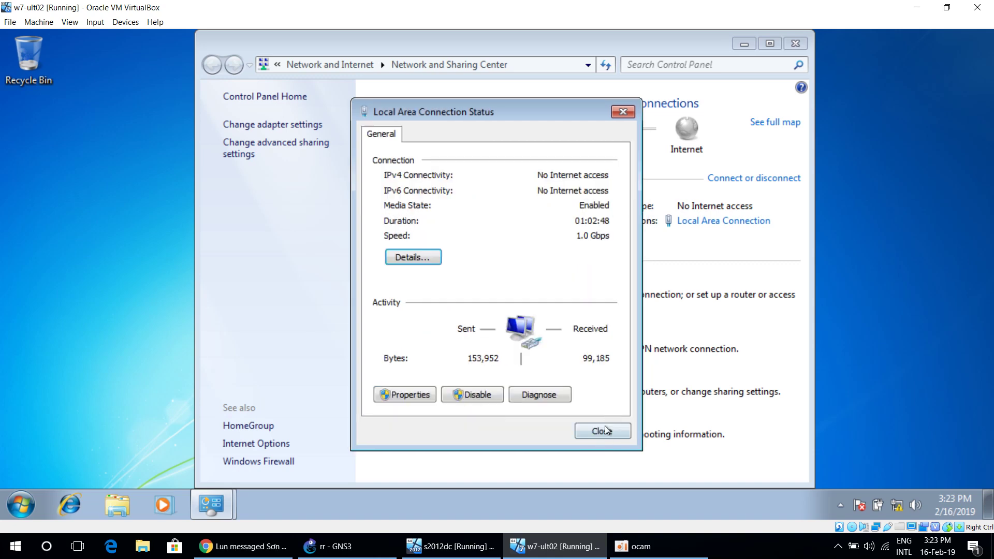
# - Close the Local Area Connection Status and Network and Sharing Center windows, and open Windows PowerShell on the Windows 7 client
pyautogui.click(605, 426)
pyautogui.click(802, 45)
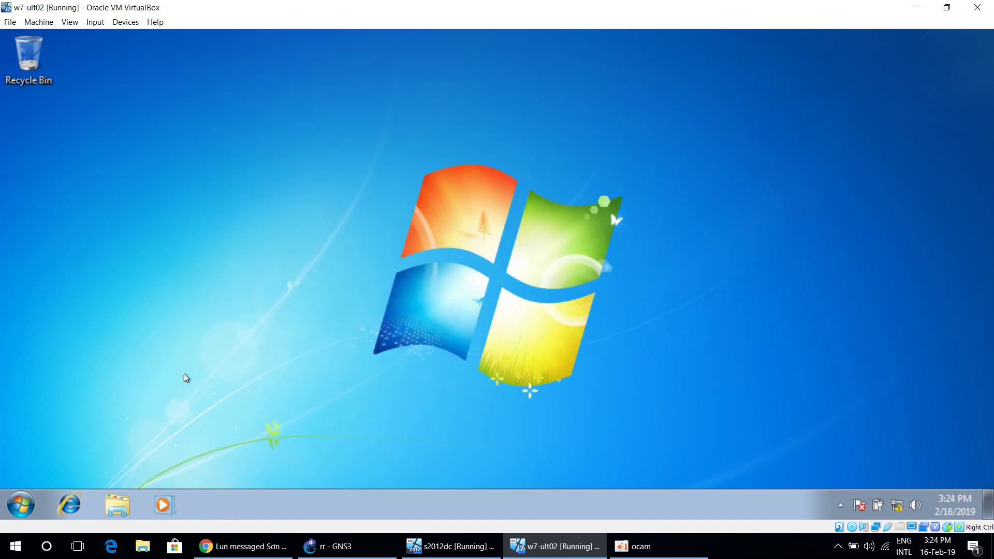
pyautogui.click(14, 517)
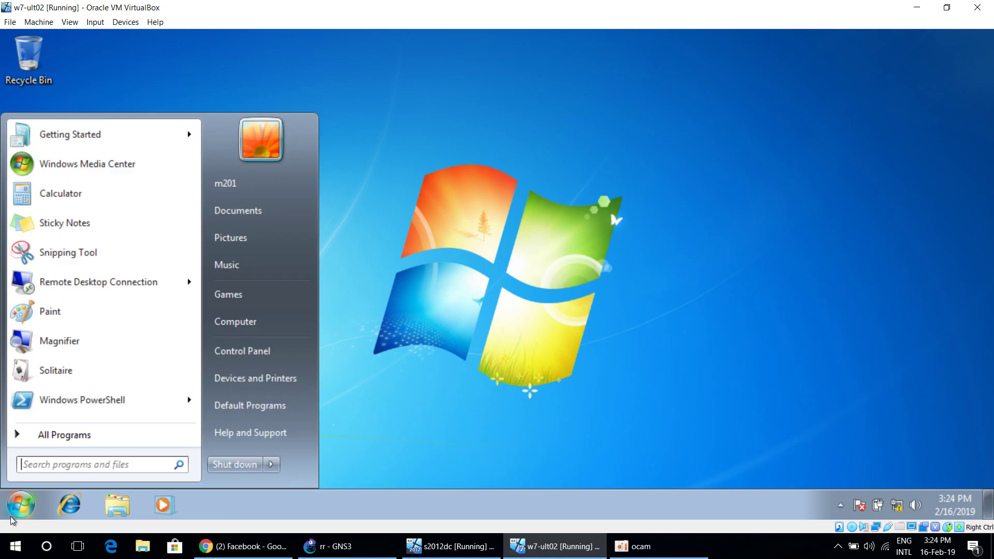
pyautogui.write('pows')
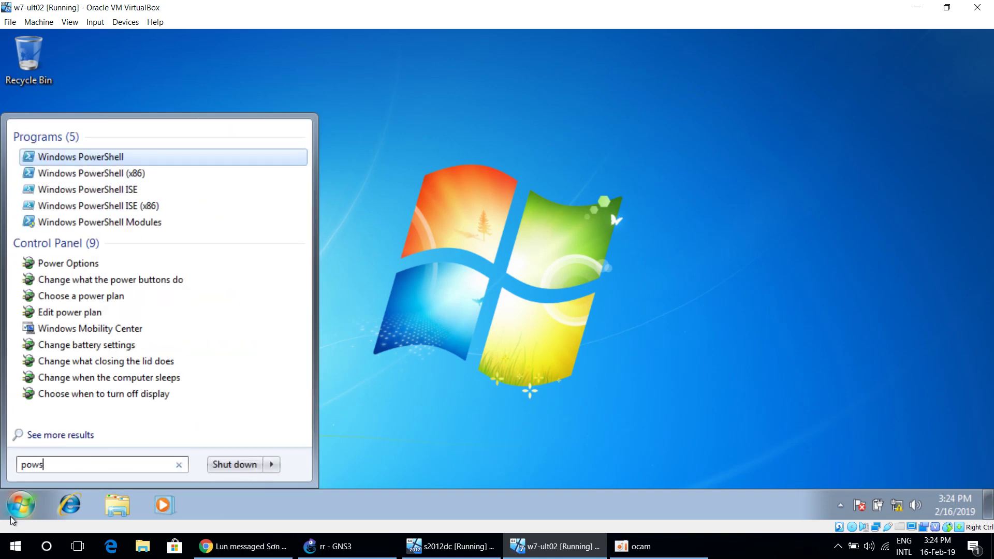
pyautogui.press('BackSpace')
pyautogui.click(90, 157)
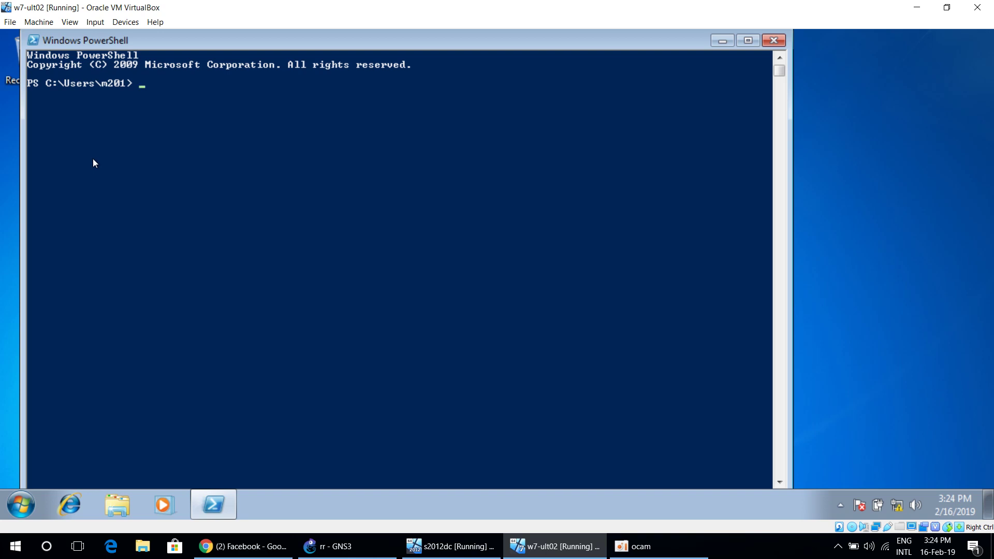
# - Release the client's current DHCP lease by running ipconfig /release in PowerShell
pyautogui.write('ipconfig')
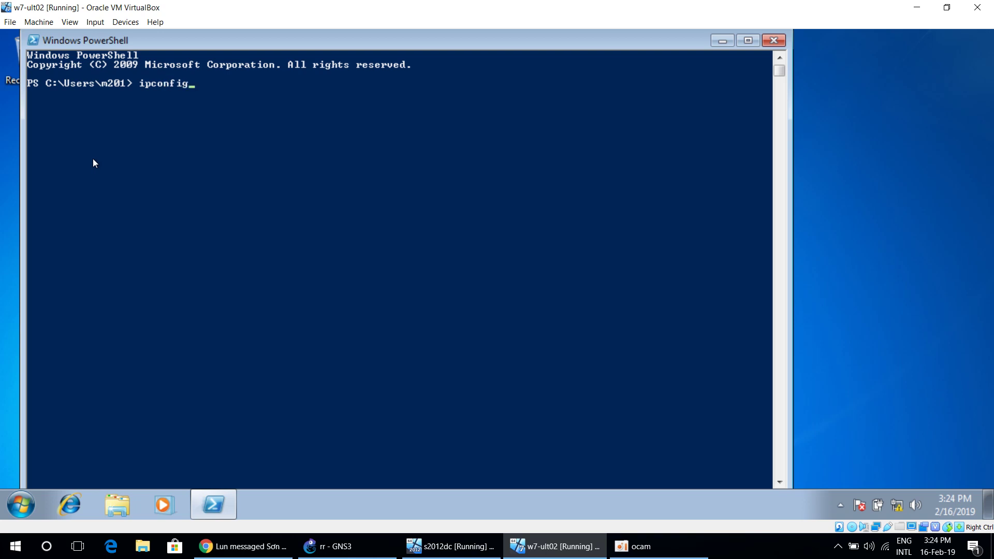
pyautogui.write(' /release')
pyautogui.press('Return')
# - Request a new DHCP lease for the client by running ipconfig /renew
pyautogui.press('Up')
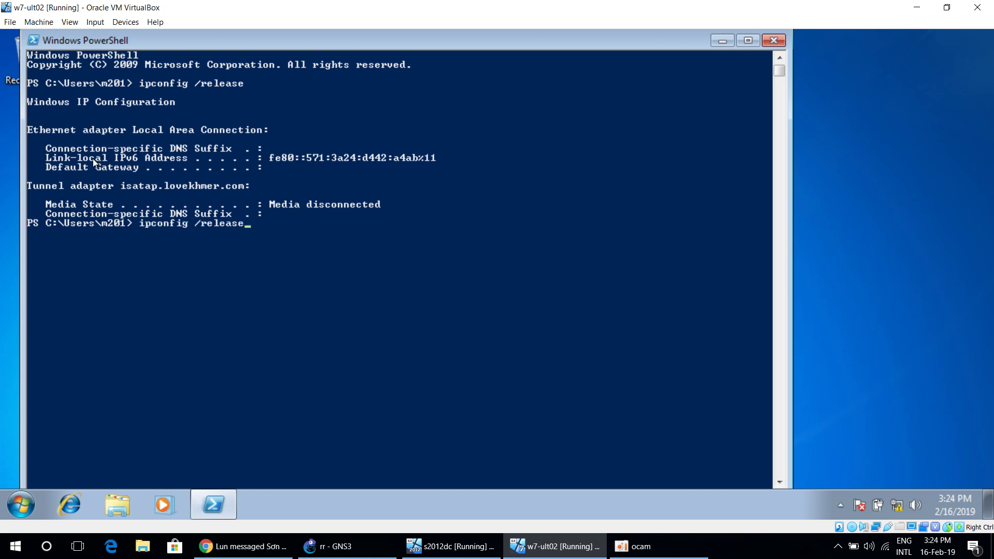
pyautogui.press('BackSpace')
pyautogui.press('BackSpace')
pyautogui.press('BackSpace')
pyautogui.press('BackSpace')
pyautogui.press('BackSpace')
pyautogui.write('new')
pyautogui.press('Return')
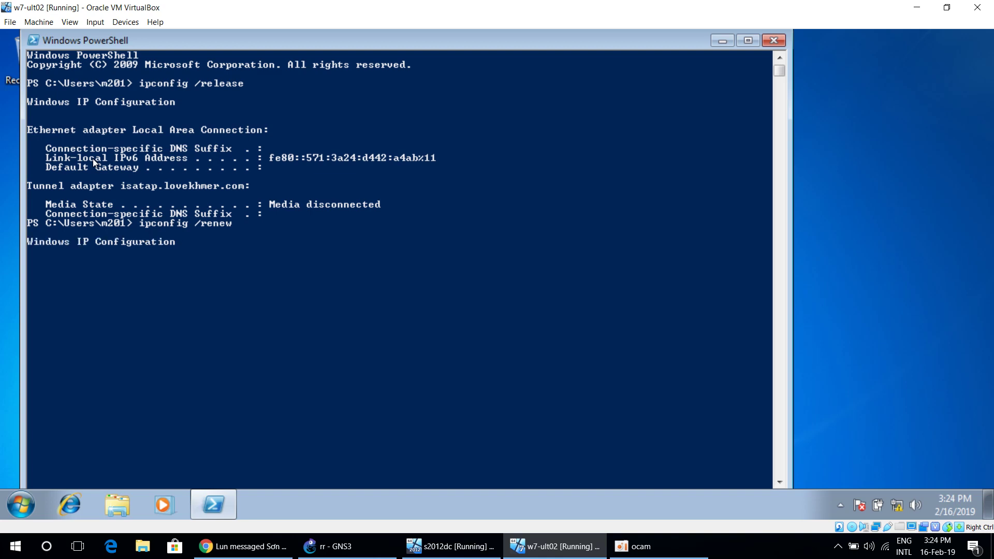
# - Review the client, switch and DHCP server path in the GNS3 topology, and return to w7-ult02 to check the renewed IPv4 address
pyautogui.click(333, 547)
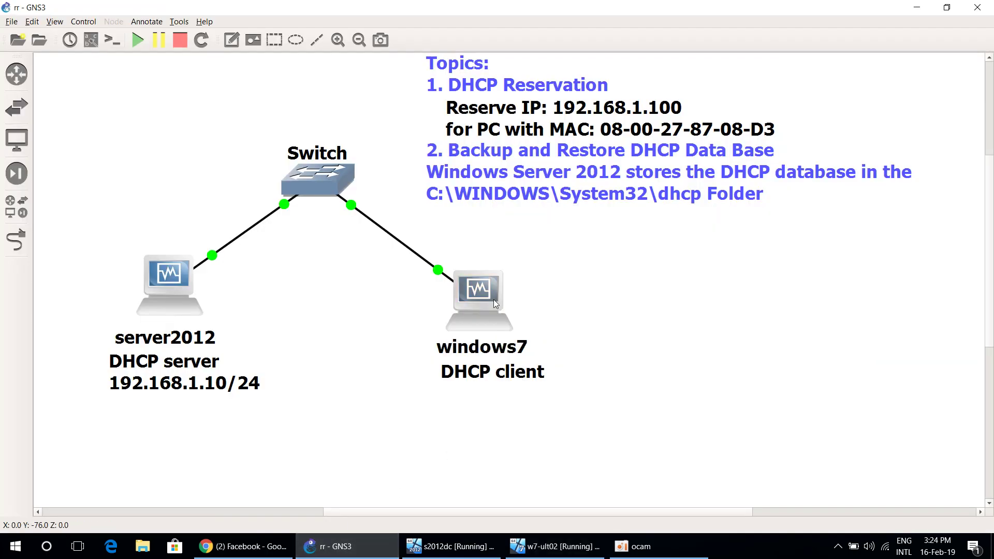
pyautogui.moveTo(493, 300)
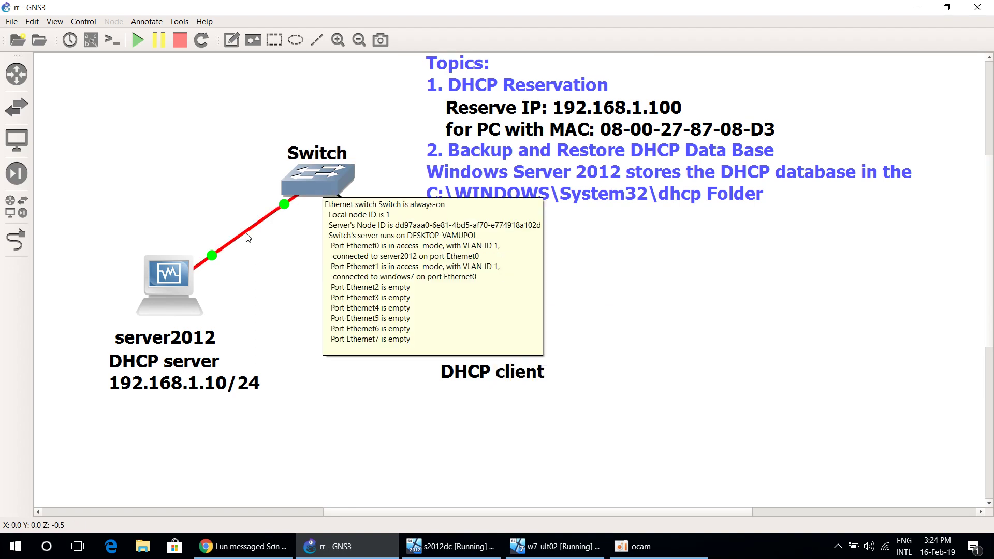
pyautogui.moveTo(182, 284)
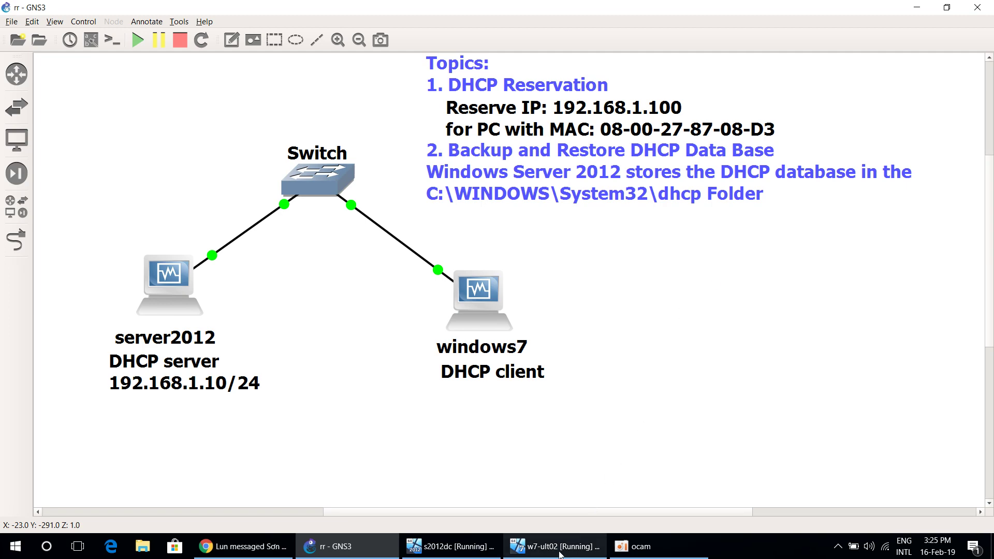
pyautogui.click(577, 554)
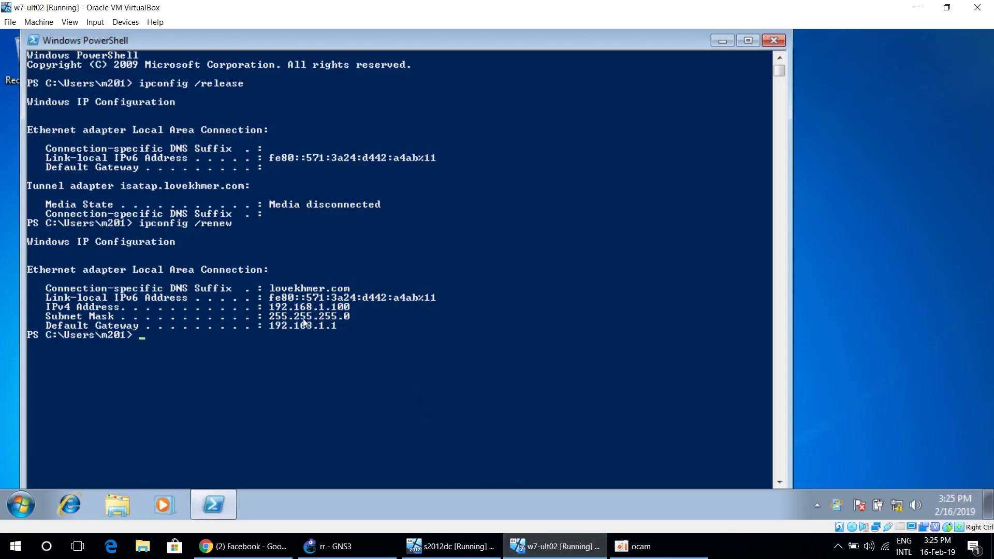